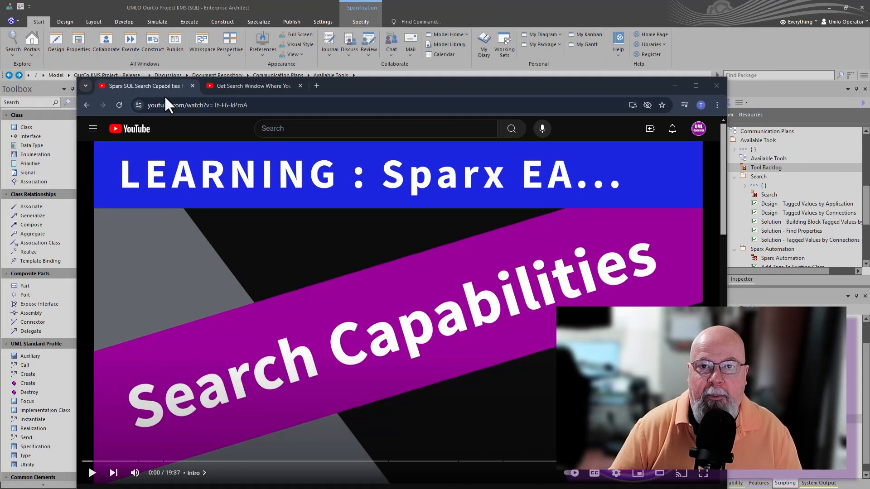
Look over the Search Capabilities and Docking Search Window videos in the browser, and return to Enterprise Architect
left_click(247, 85)
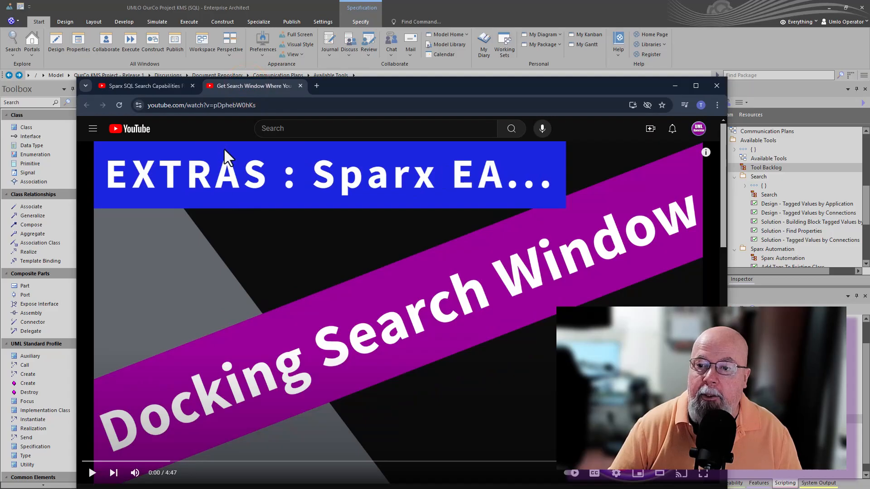
left_click(161, 86)
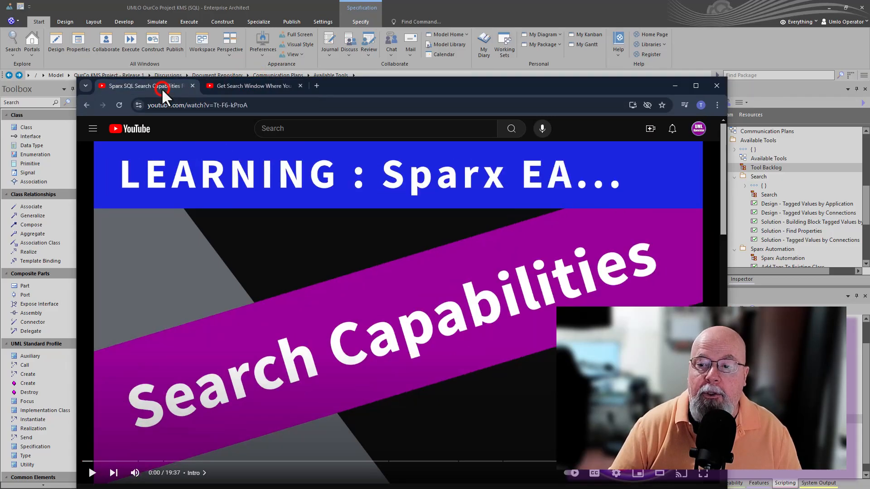
left_click(245, 86)
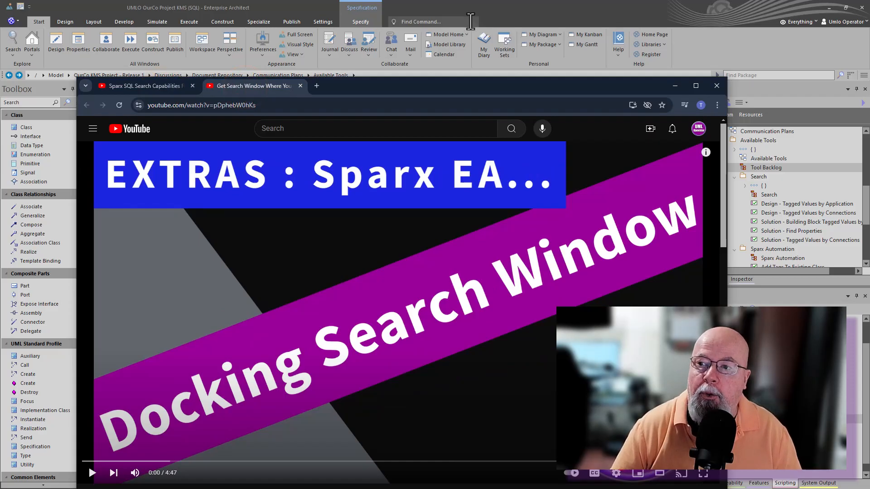
left_click(485, 15)
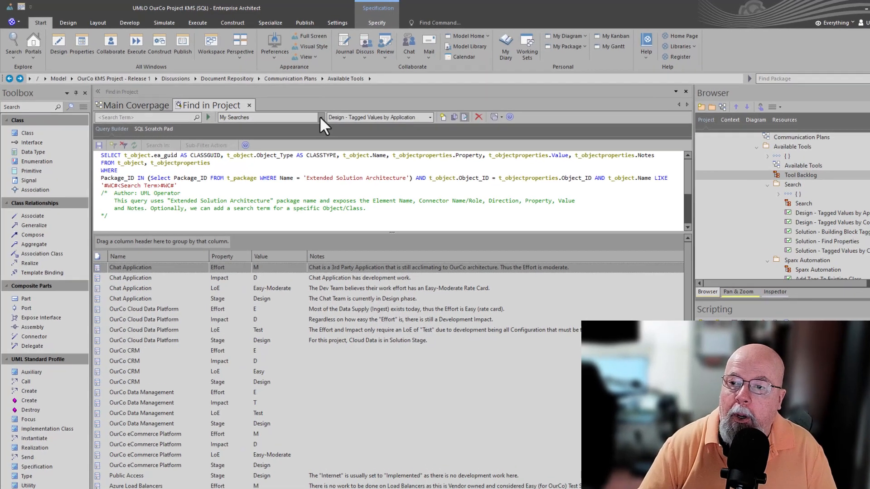
Examine the available search categories and the saved searches belonging to My Searches
left_click(303, 113)
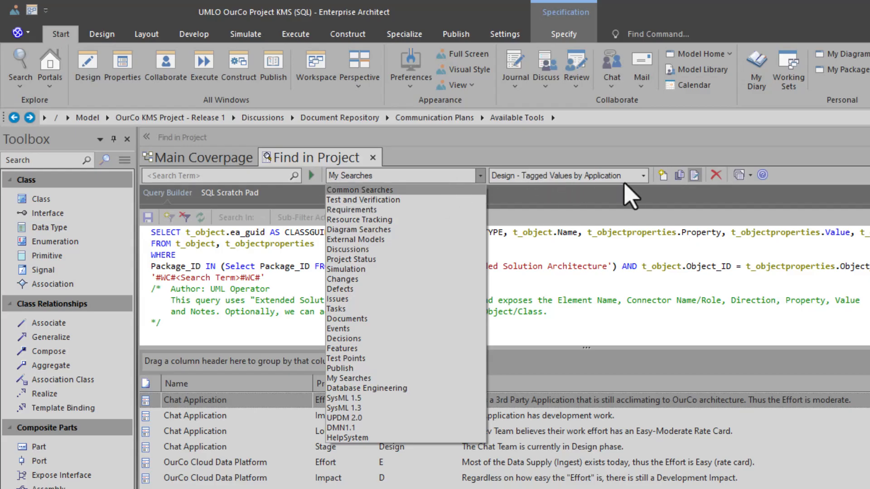
left_click(642, 176)
left_click(642, 177)
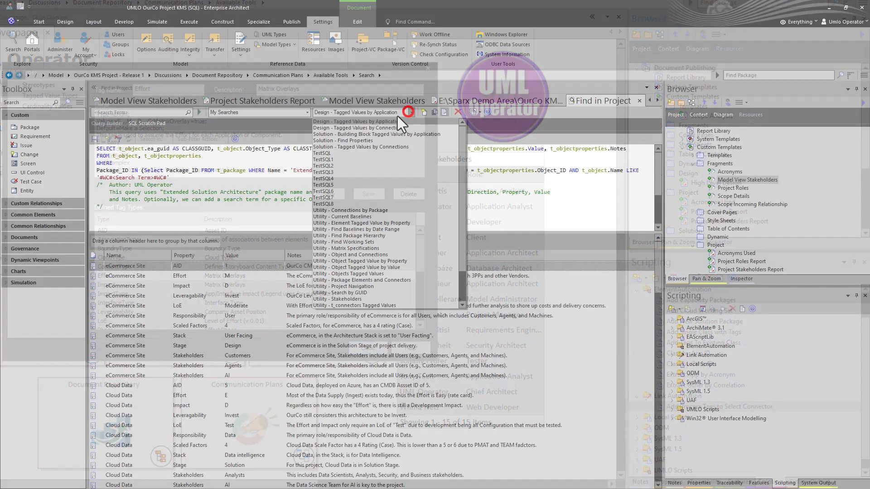
Examine the SQL of the saved searches Design - Tagged Values by Connections and Solution - Find Properties
left_click(407, 115)
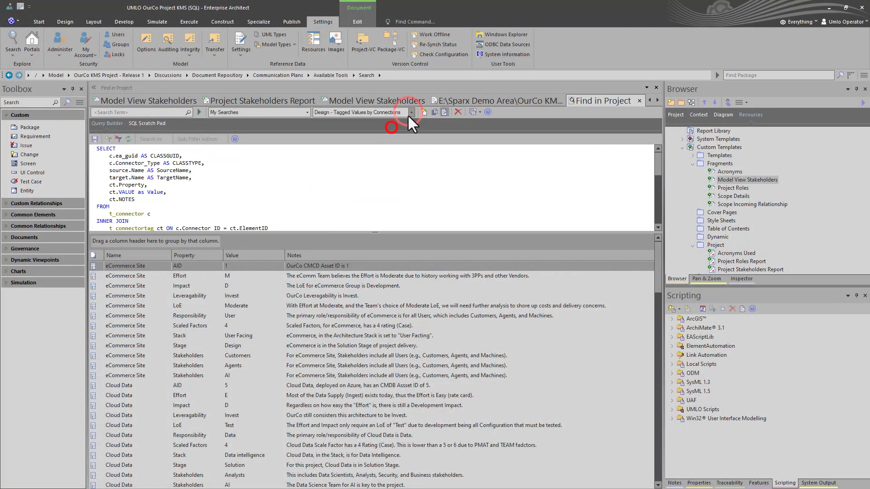
left_click(407, 115)
left_click(391, 130)
left_click(408, 114)
left_click(407, 121)
Examine the SQL of several saved Utility searches, including Utility - Object Tagged Value by Property
left_click(411, 113)
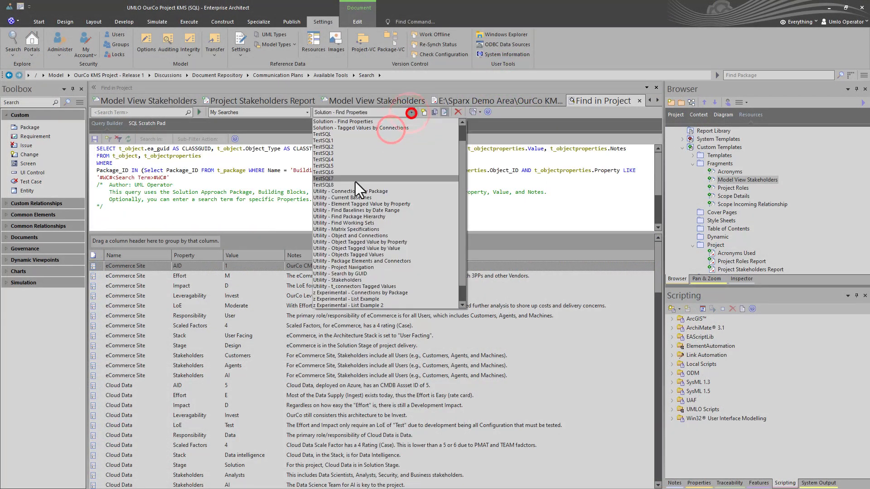
left_click(355, 194)
left_click(411, 113)
left_click(361, 251)
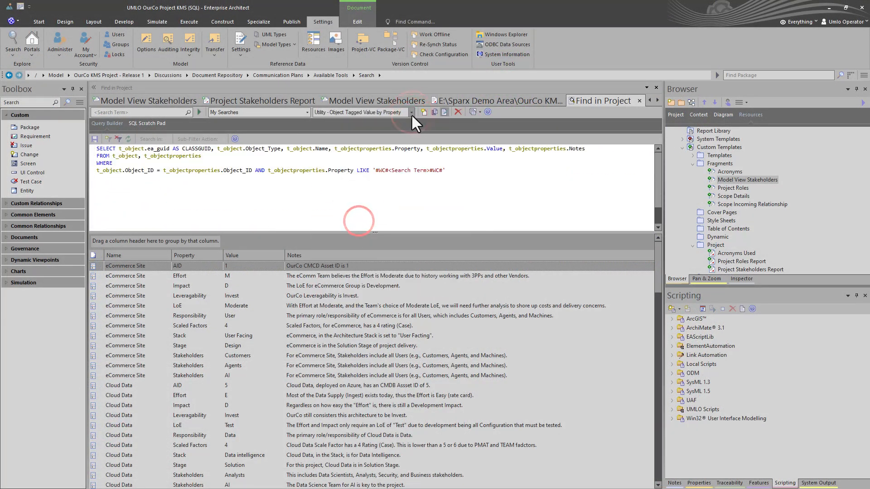
left_click(411, 113)
left_click(343, 281)
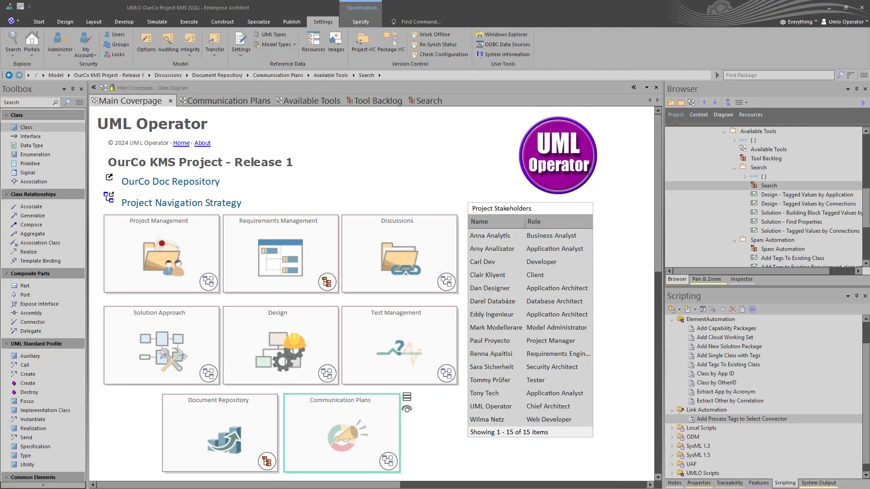
Review the Communication Plans, Available Tools, Tool Backlog and Search diagrams in turn
left_click(227, 101)
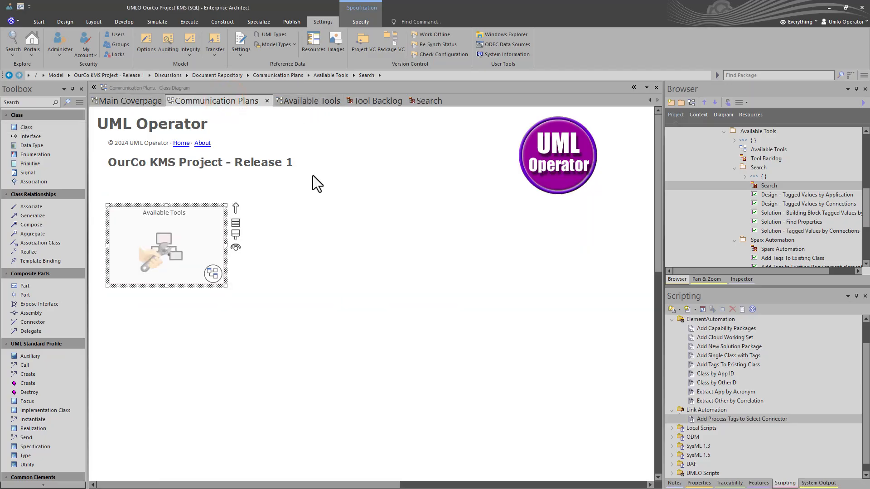
left_click(299, 101)
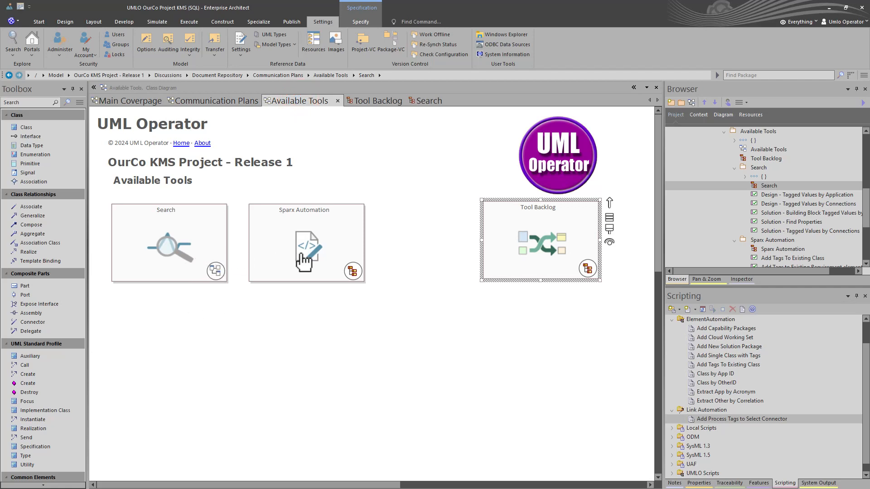
left_click(366, 99)
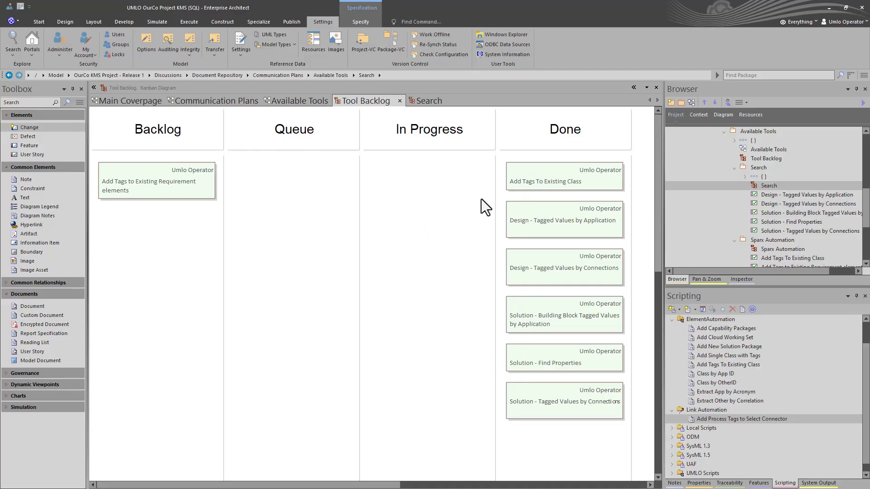
left_click(431, 102)
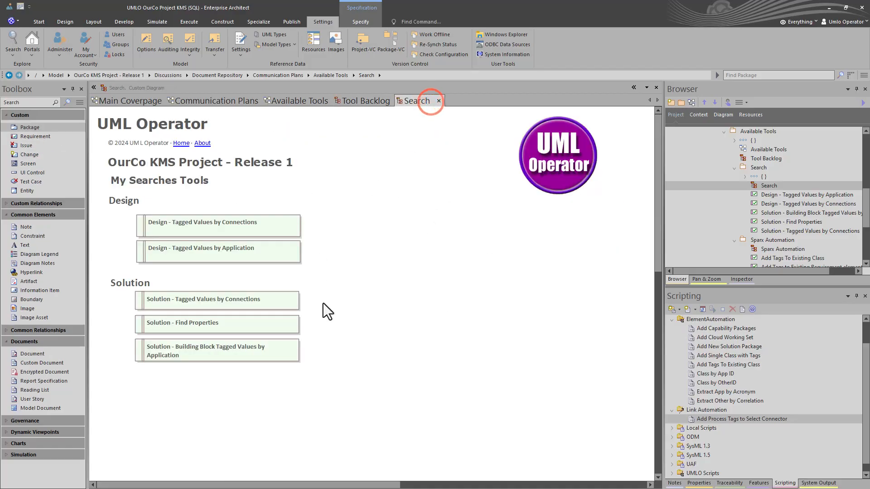
Switch the Search diagram of the OurCo KMS Project to the Specification View
right_click(436, 282)
right_click(318, 411)
left_click(366, 252)
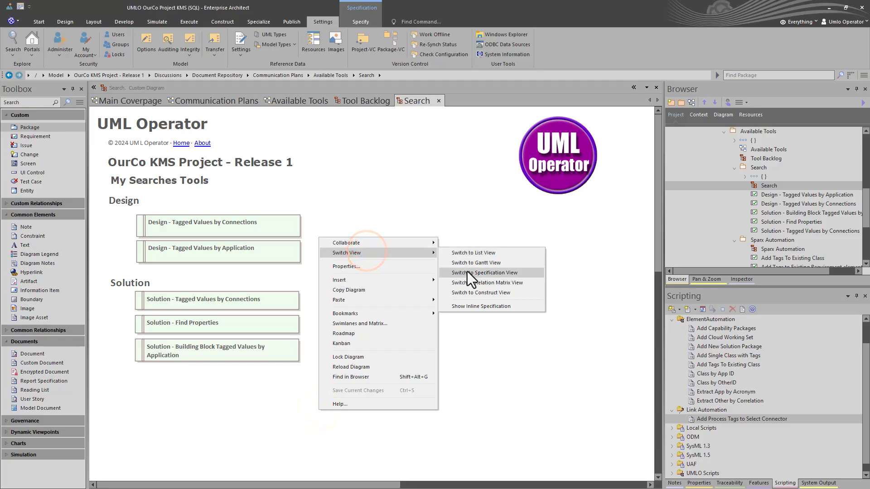
left_click(466, 272)
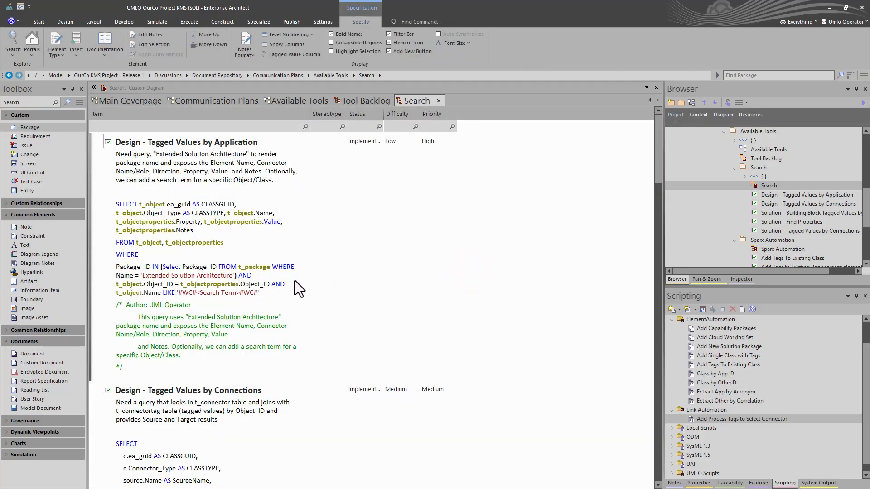
Read through the descriptions and SQL of the Design and Solution search requirements, and close the Search diagram
scroll(294, 281, "down", 10)
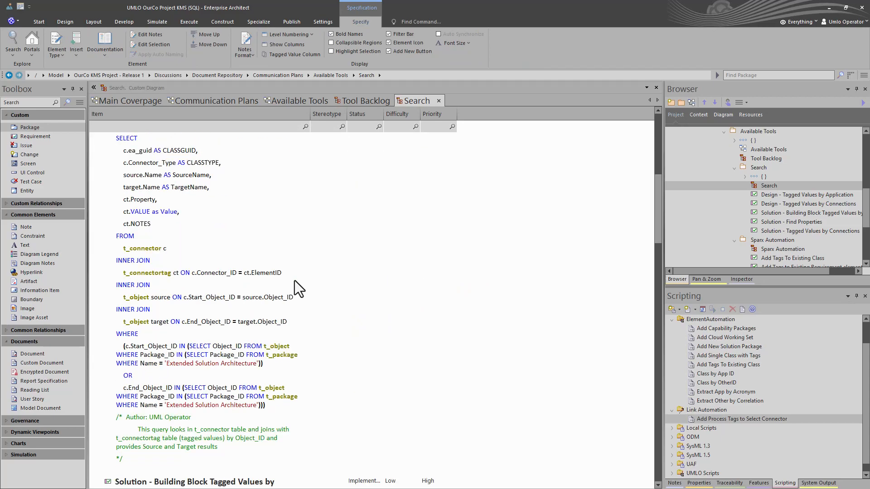
scroll(295, 281, "down", 18)
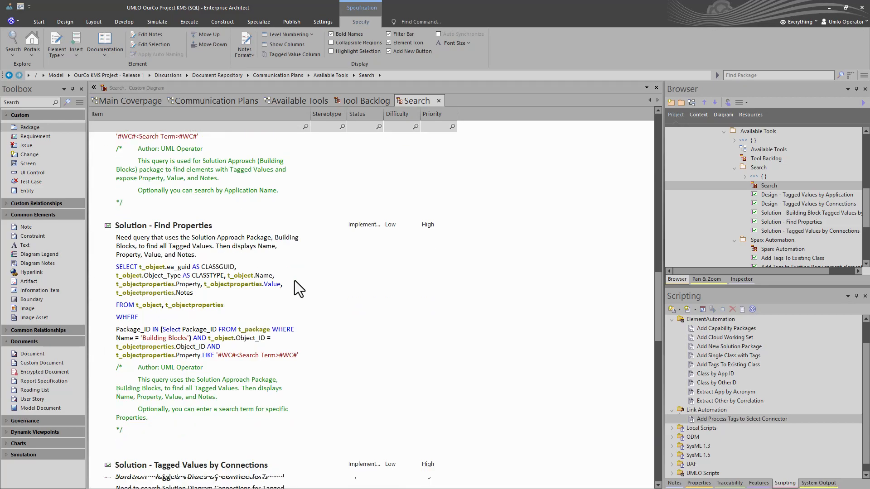
scroll(294, 281, "down", 9)
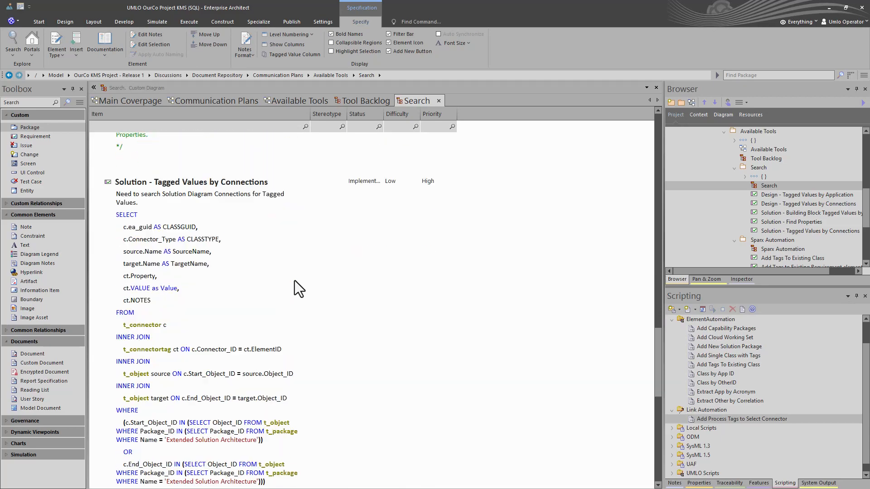
scroll(295, 281, "down", 5)
scroll(295, 280, "up", 5)
scroll(294, 281, "up", 5)
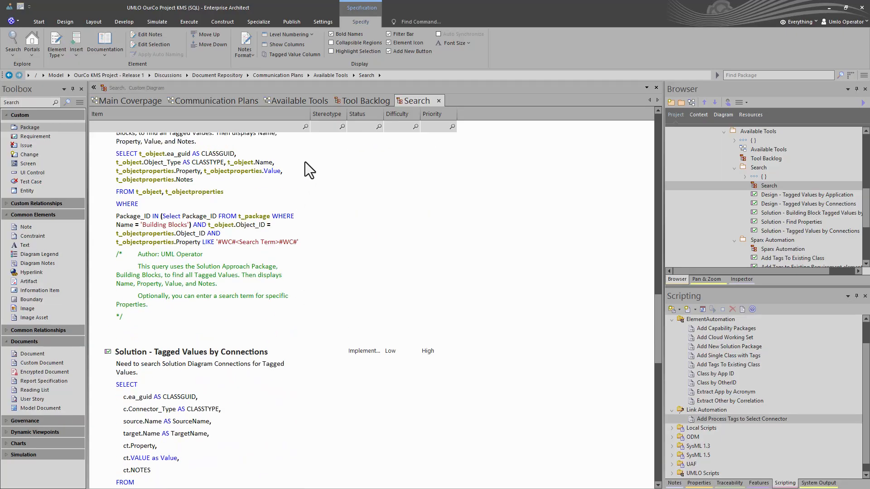
left_click(438, 101)
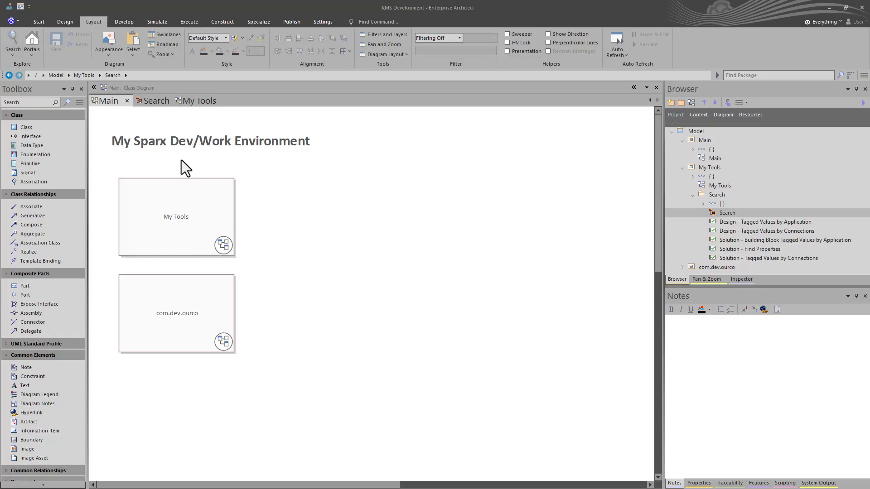
Open the Search diagram in the KMS Development model and switch it to the Specification View
left_click(154, 101)
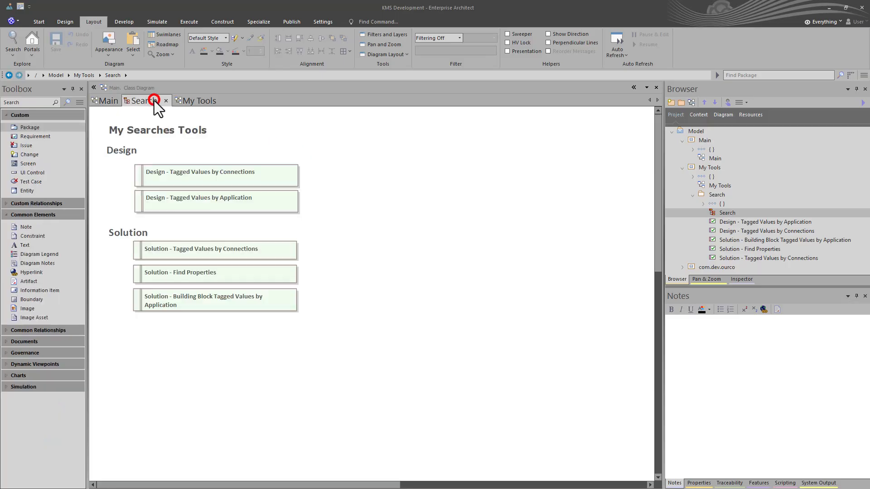
left_click(180, 176)
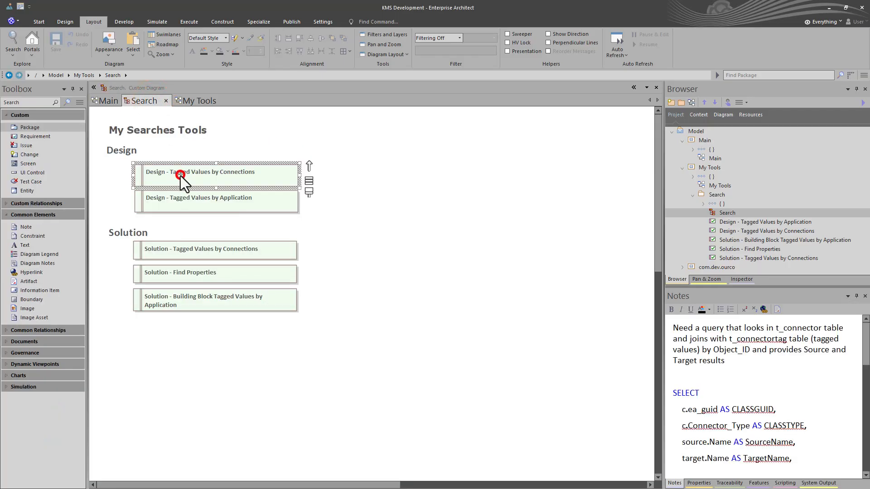
right_click(370, 224)
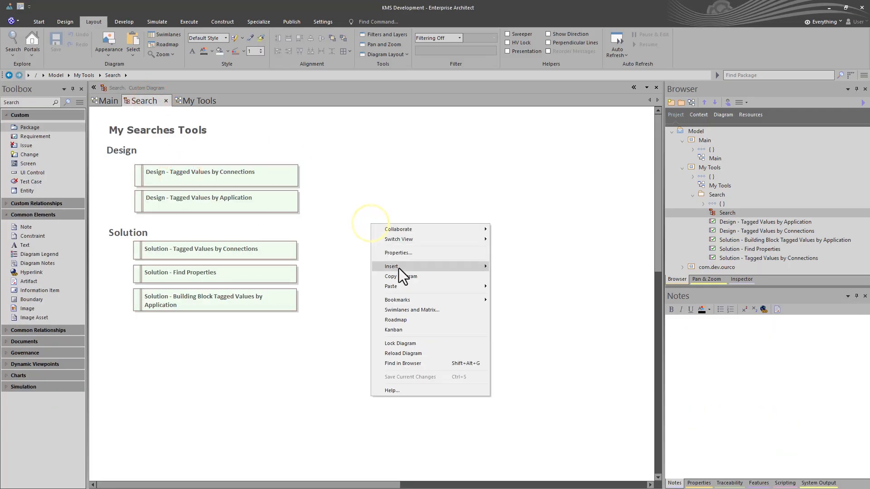
left_click(421, 242)
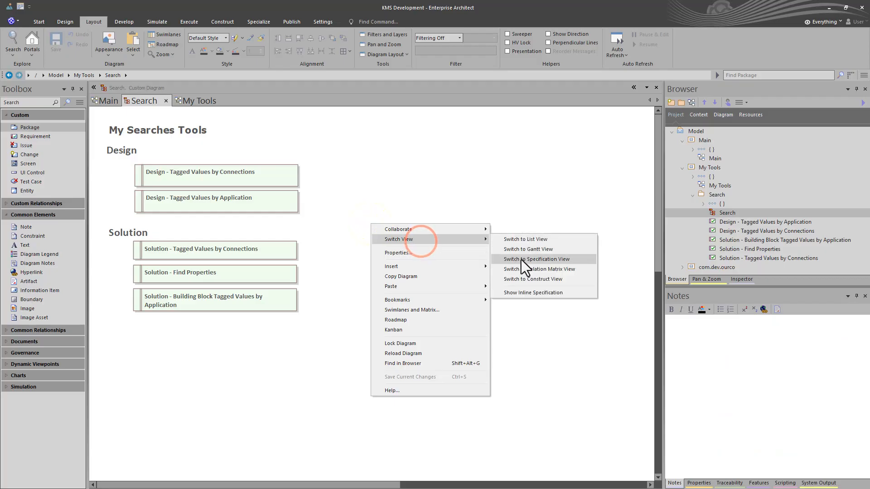
left_click(521, 259)
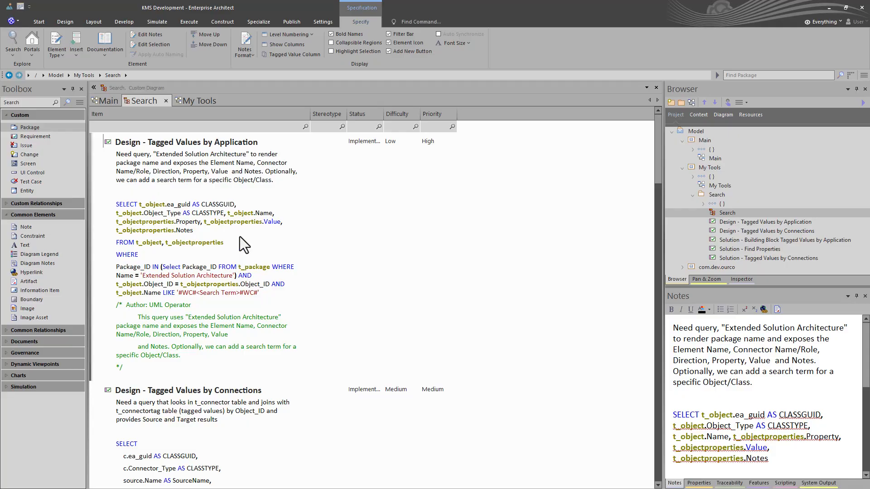
Open the model search with the My Searches category and the Design - Tagged Values by Application search
left_click(14, 50)
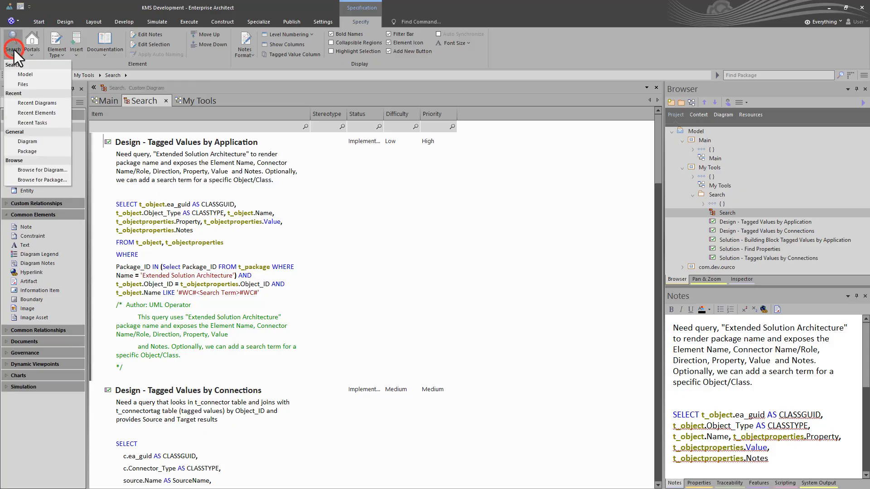
left_click(26, 74)
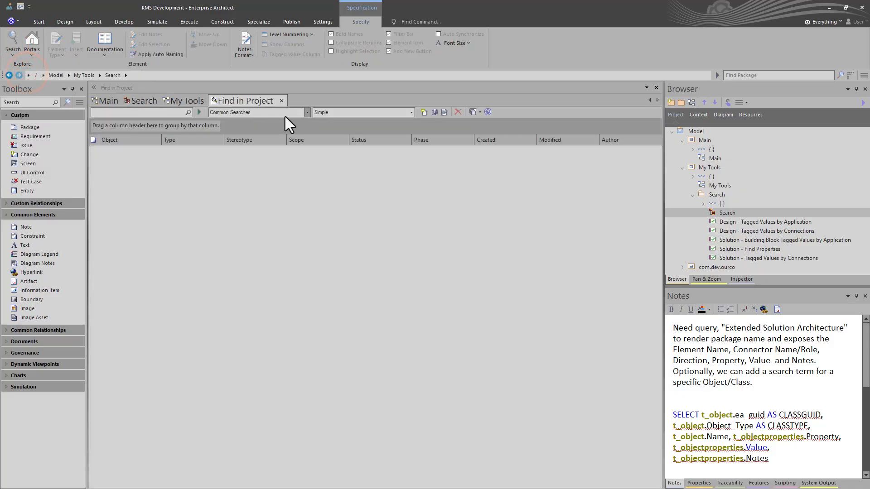
left_click(306, 111)
left_click(225, 243)
left_click(410, 113)
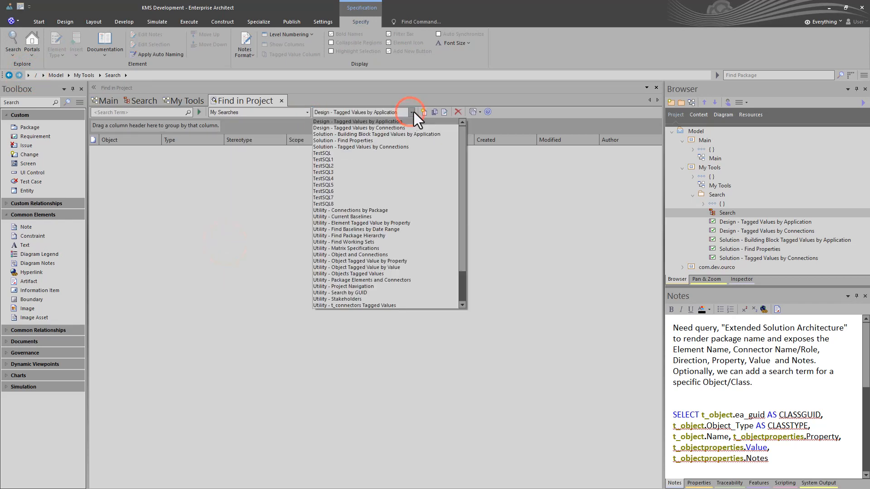
left_click(443, 115)
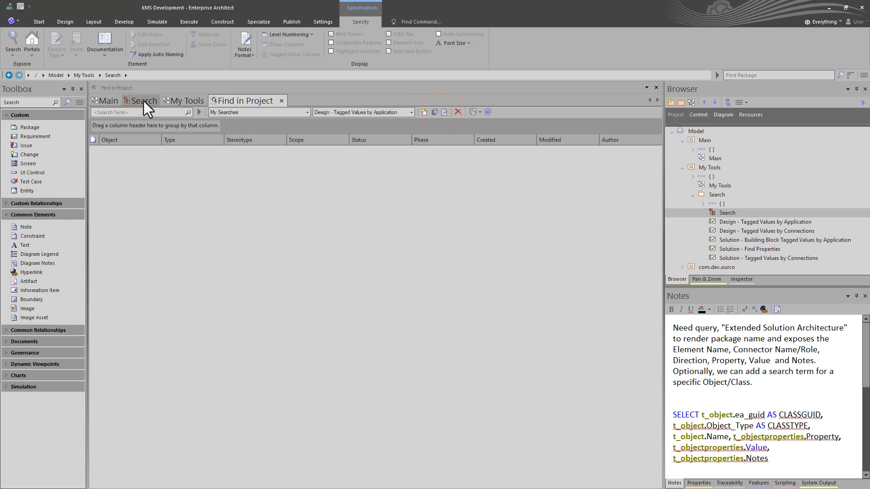
Visit the Main diagram, return to the model search, show the SQL of Design - Tagged Values by Application and run it
left_click(107, 101)
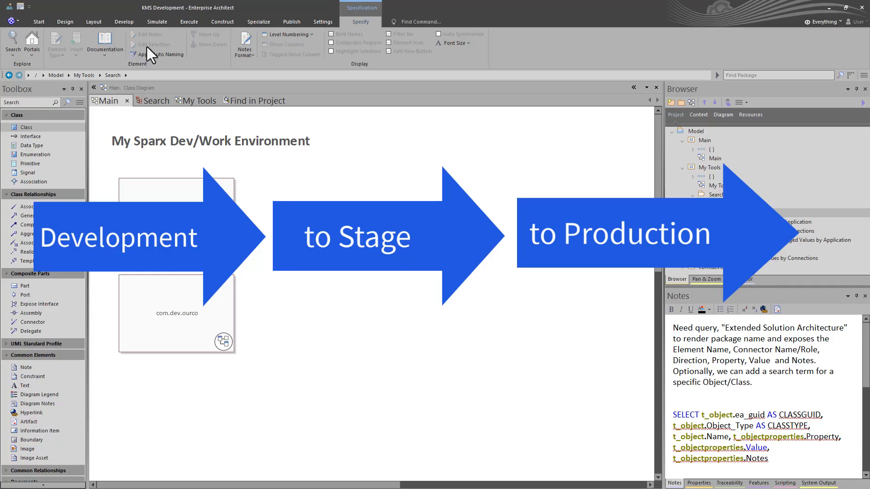
left_click(248, 100)
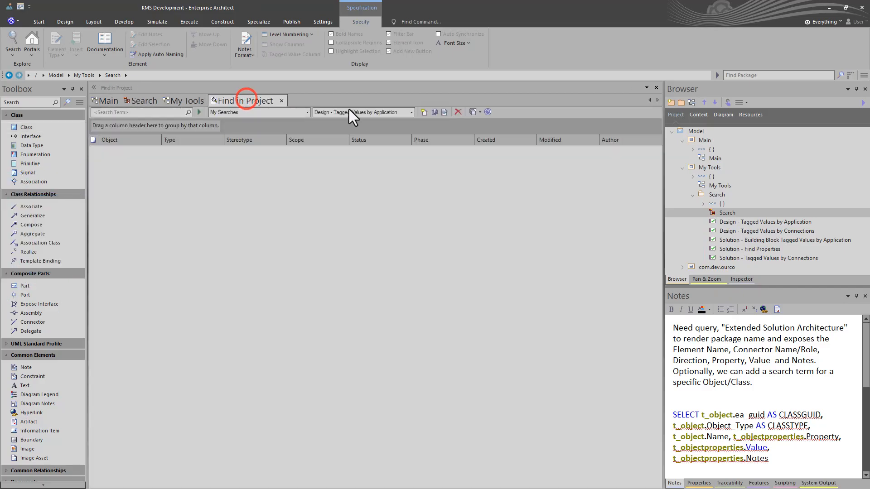
left_click(444, 112)
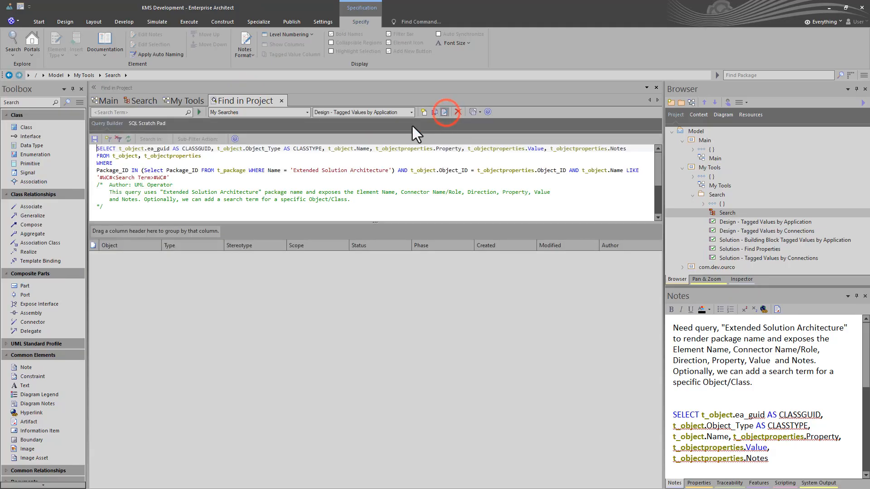
left_click(198, 112)
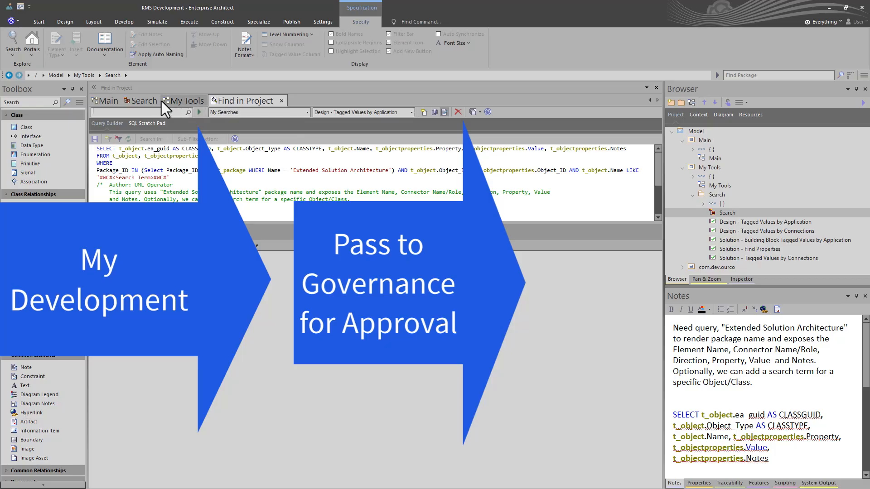
Look at the My Tools diagram and return to the specification of the Search diagram
left_click(176, 100)
left_click(144, 101)
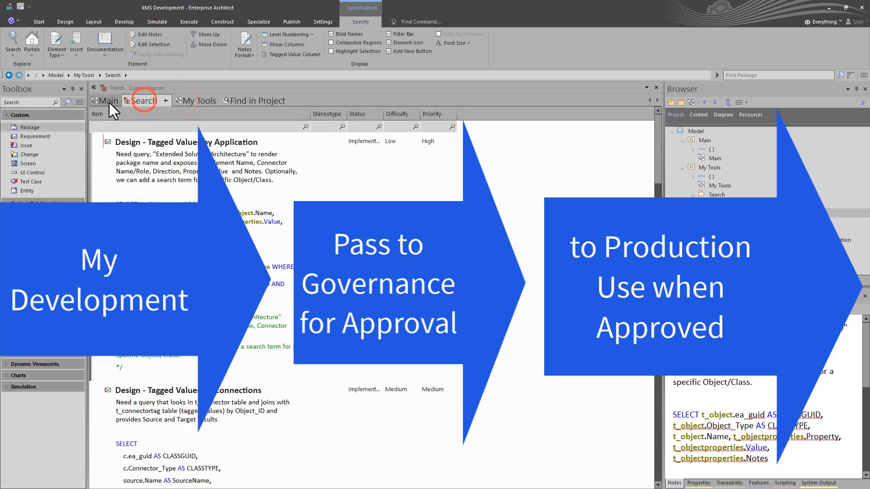
Visit the Main diagram and browse the searches available under My Searches in the OurCo KMS project
left_click(110, 102)
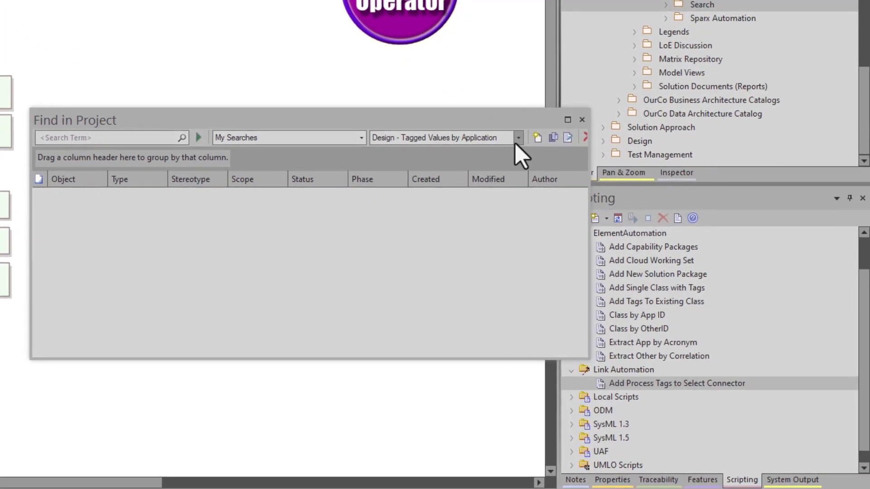
left_click(518, 137)
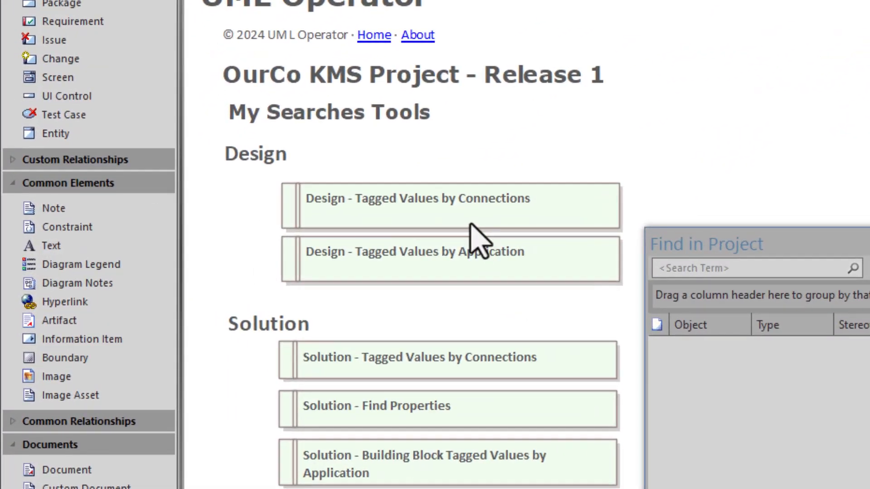
left_click(228, 233)
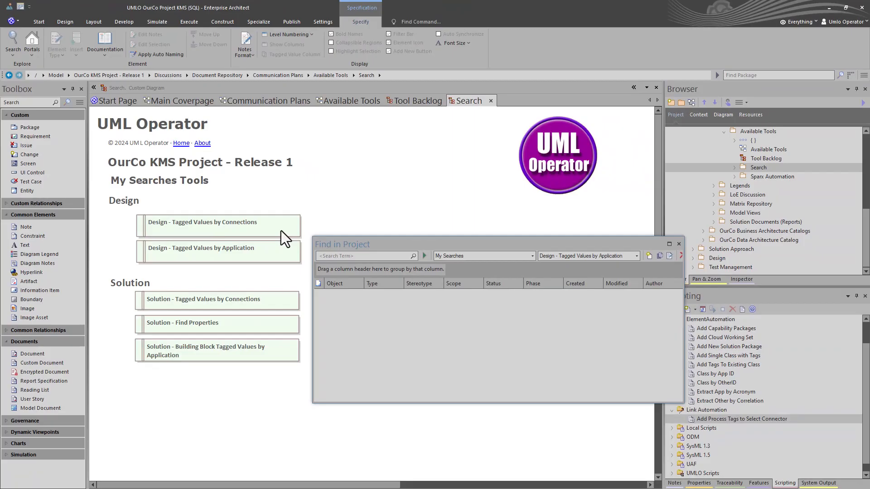
Set the status of Design - Tagged Values by Application and Design - Tagged Values by Connections to Approved
left_click(525, 141)
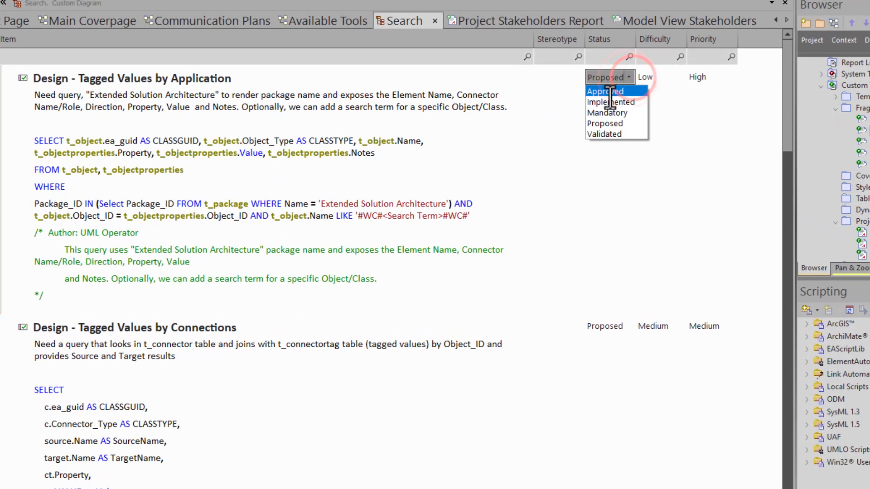
left_click(530, 152)
left_click(602, 326)
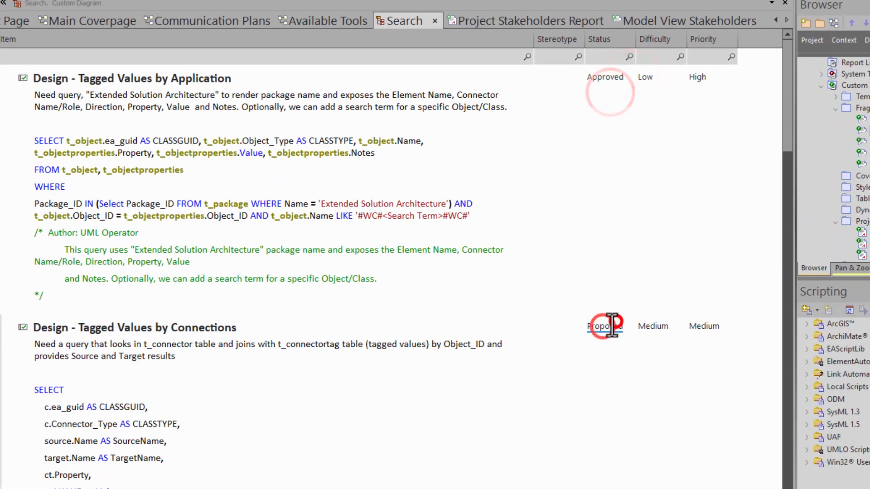
left_click(626, 325)
left_click(607, 336)
left_click(483, 386)
Set the status of Solution - Building Block Tagged Values by Application and of the search listed after it to Approved
scroll(491, 402, "down", 4)
scroll(491, 402, "down", 8)
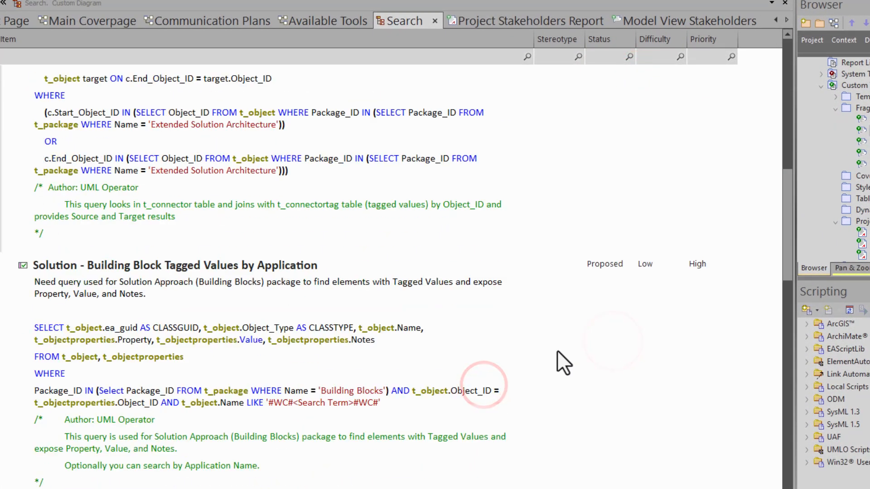
left_click(602, 265)
left_click(628, 264)
left_click(599, 274)
left_click(498, 383)
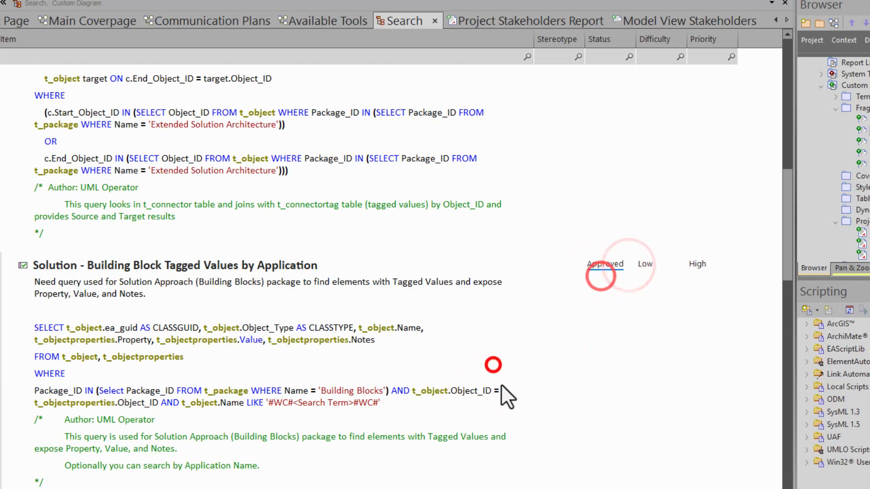
scroll(501, 384, "down", 4)
left_click(602, 324)
left_click(628, 325)
left_click(605, 338)
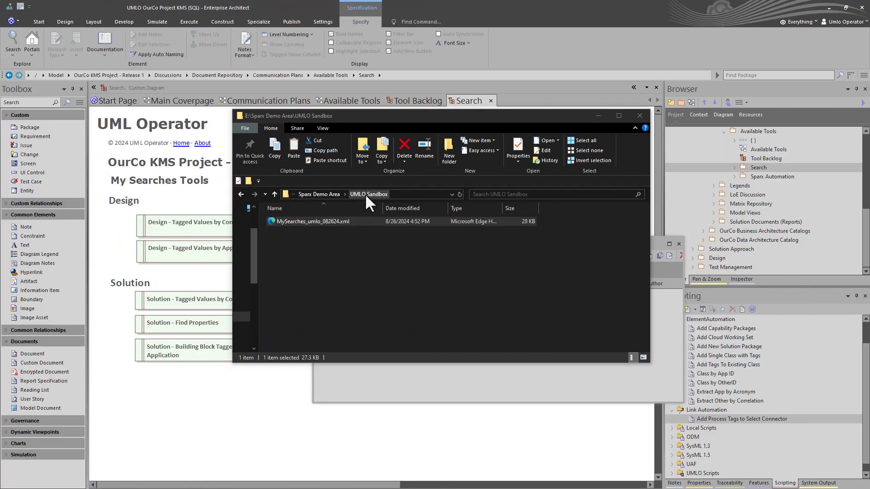
Copy MySearches_umlo_082624.xml from the UMLO Sandbox folder into the Governance Stage folder in Sparx Demo Area
left_click(279, 222)
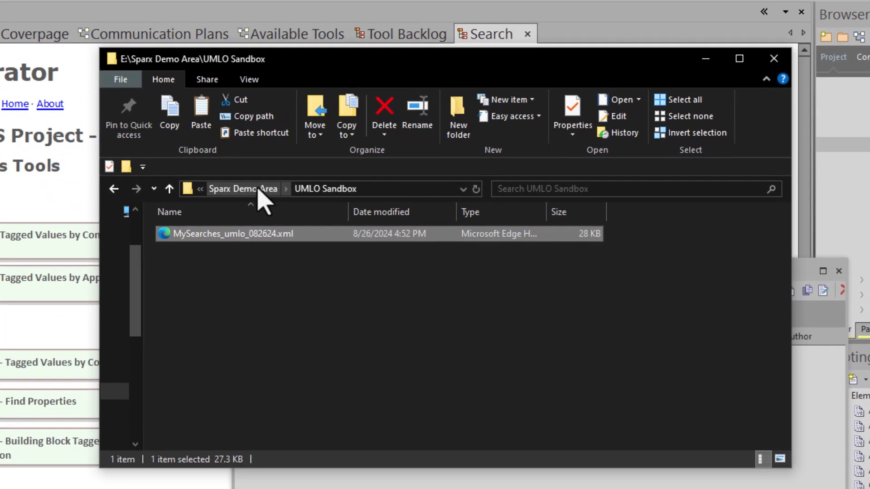
left_click(277, 191)
double_click(224, 236)
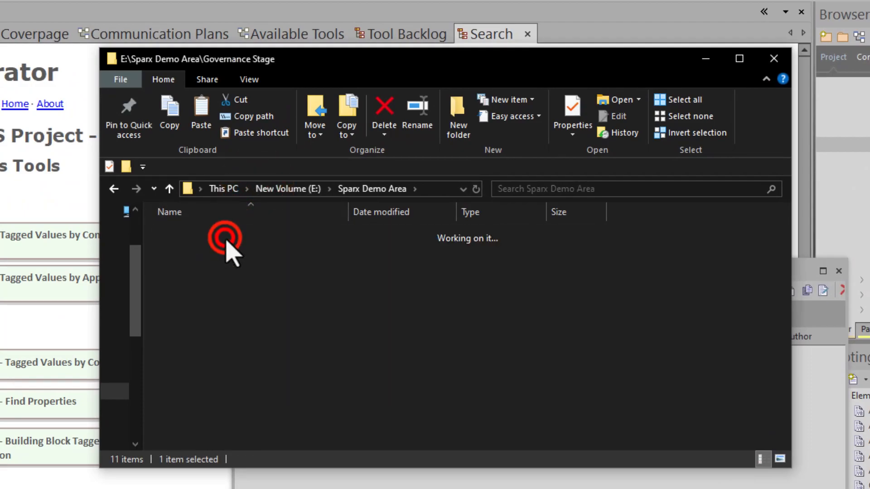
left_click(230, 249)
key("ctrl+v")
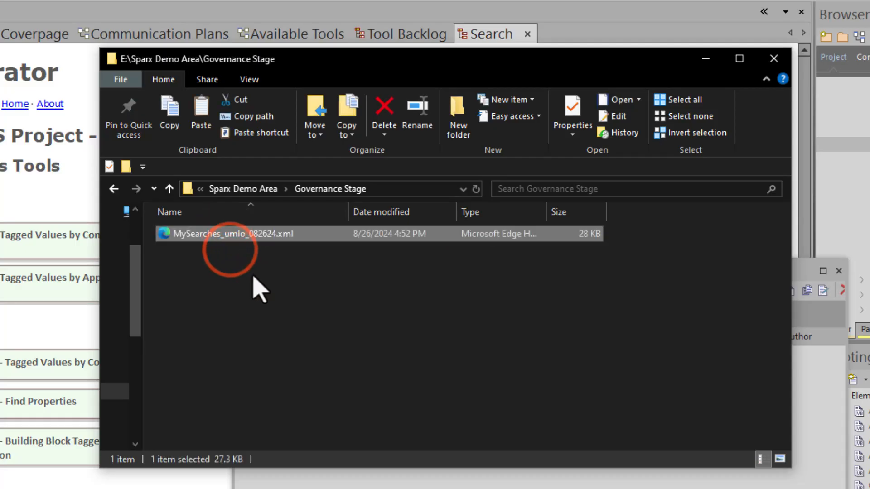
left_click(250, 275)
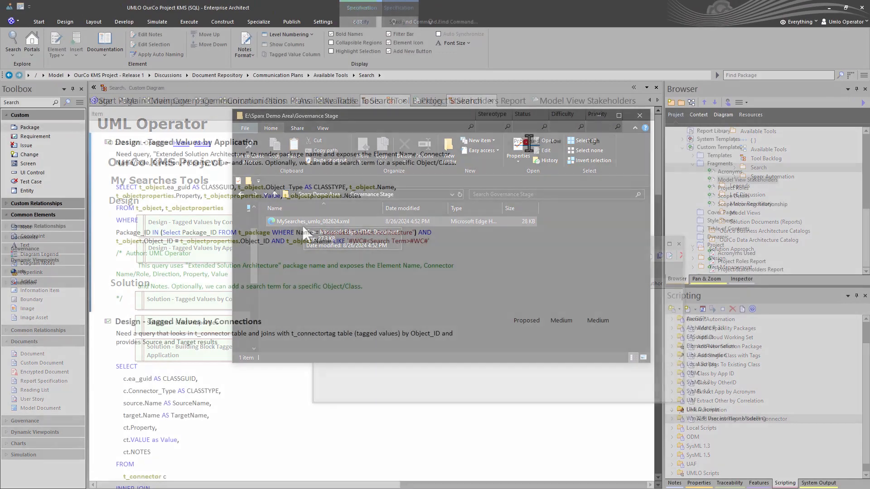
Set the status of both Design searches to Approved and open the status choices of Solution - Building Block Tagged Values by Application
left_click(527, 137)
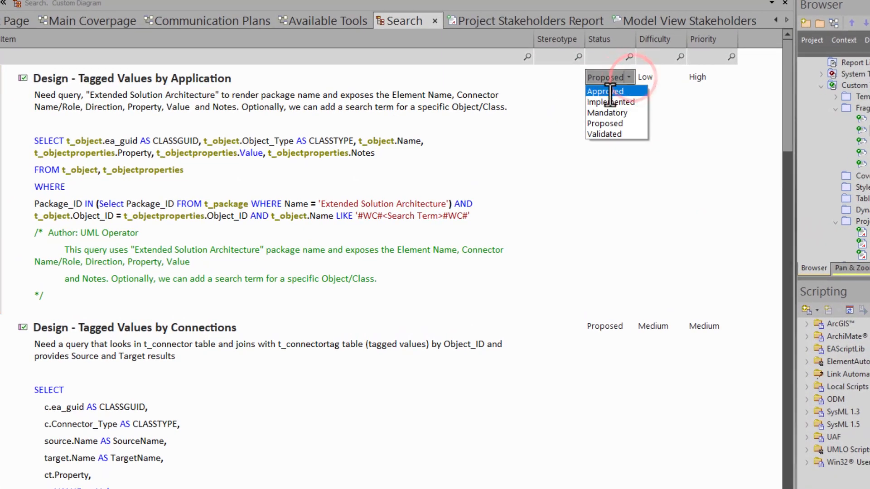
left_click(611, 91)
left_click(604, 326)
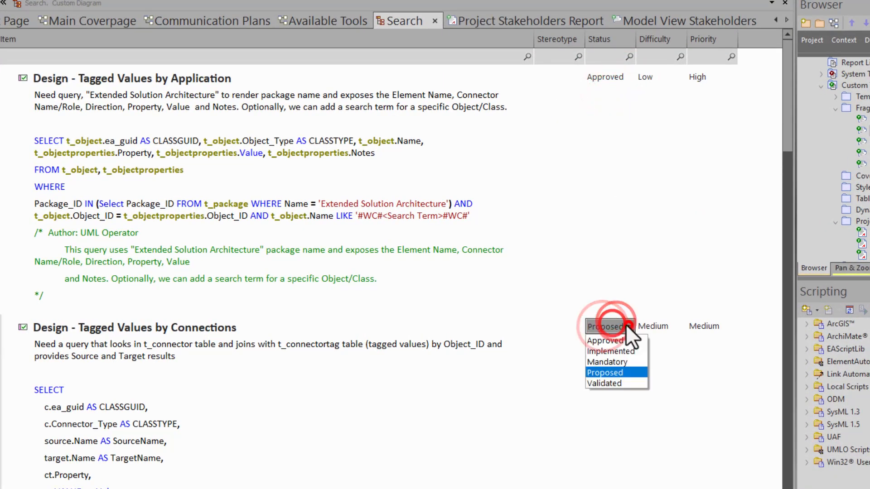
left_click(611, 340)
scroll(491, 402, "down", 10)
left_click(602, 264)
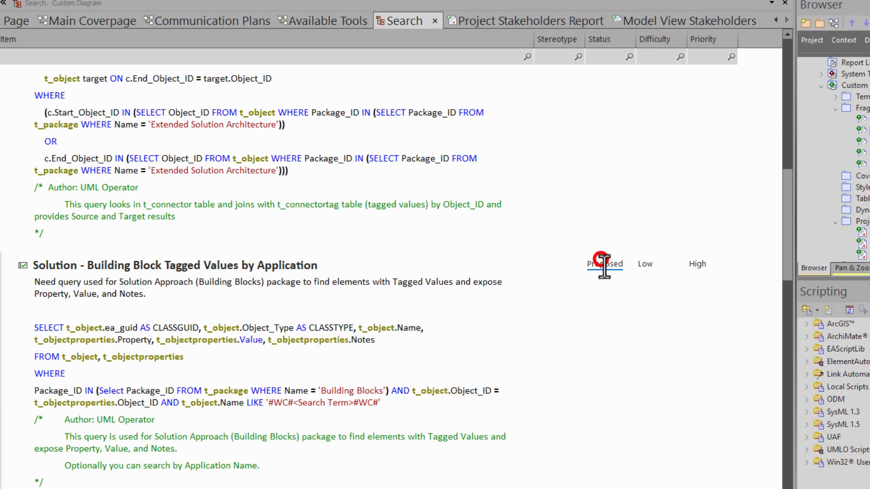
left_click(629, 264)
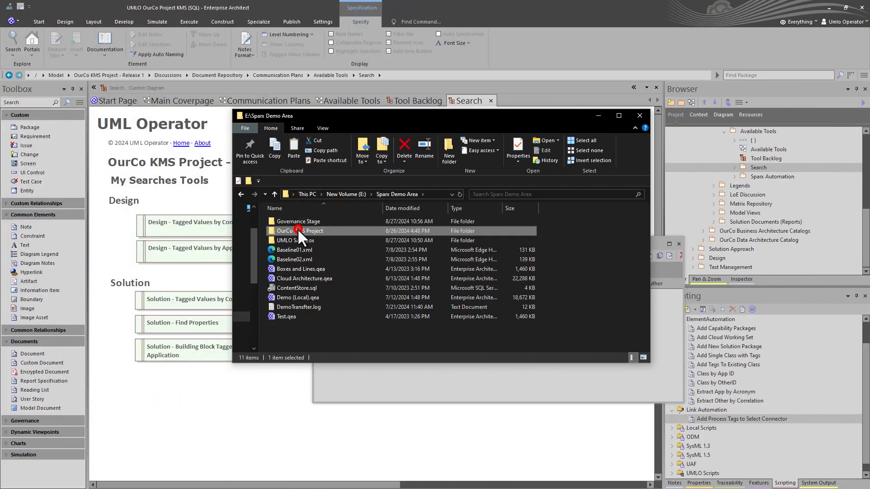
left_click(298, 229)
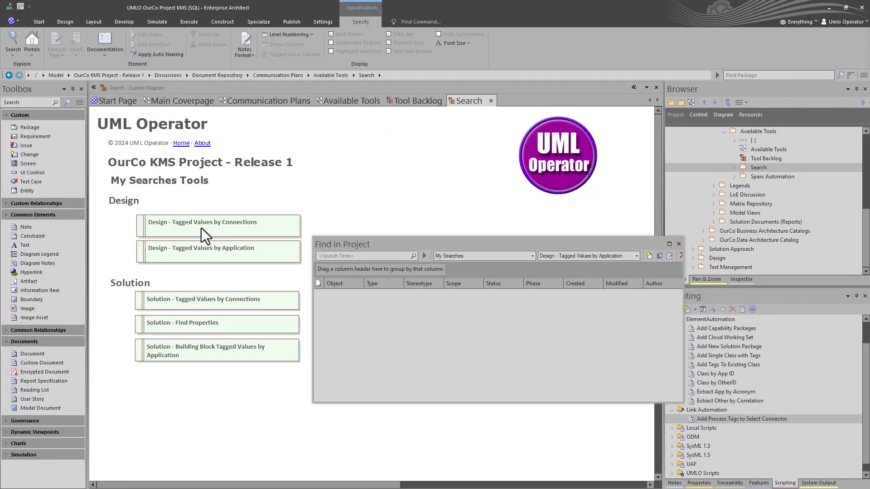
Select the Design - Tagged Values by Connections element and browse the whole list of searches under My Searches
left_click(204, 230)
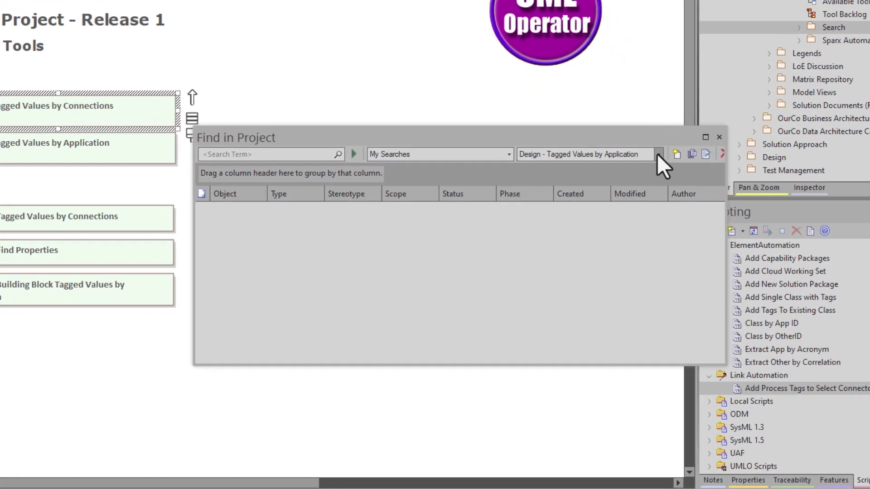
left_click(686, 199)
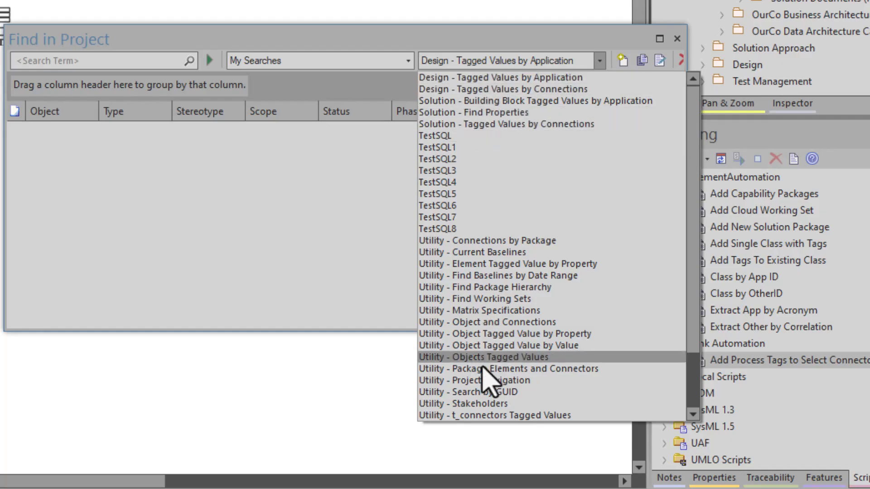
scroll(492, 375, "down", 2)
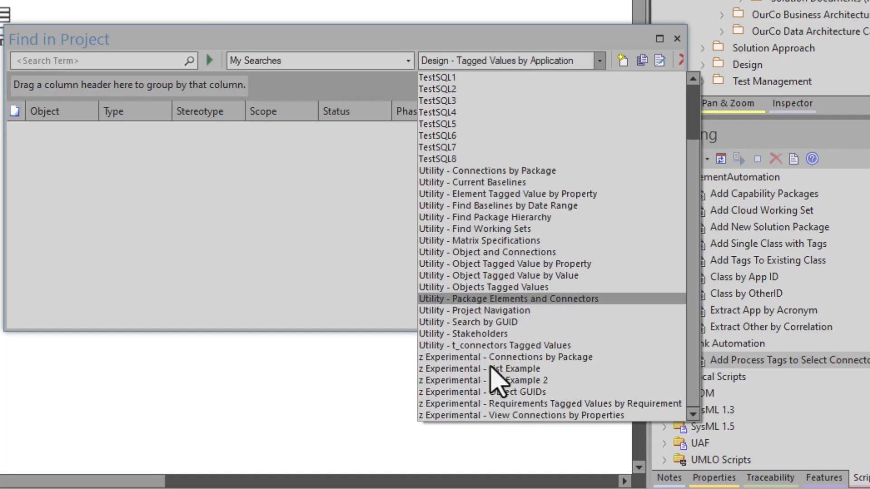
scroll(490, 367, "up", 2)
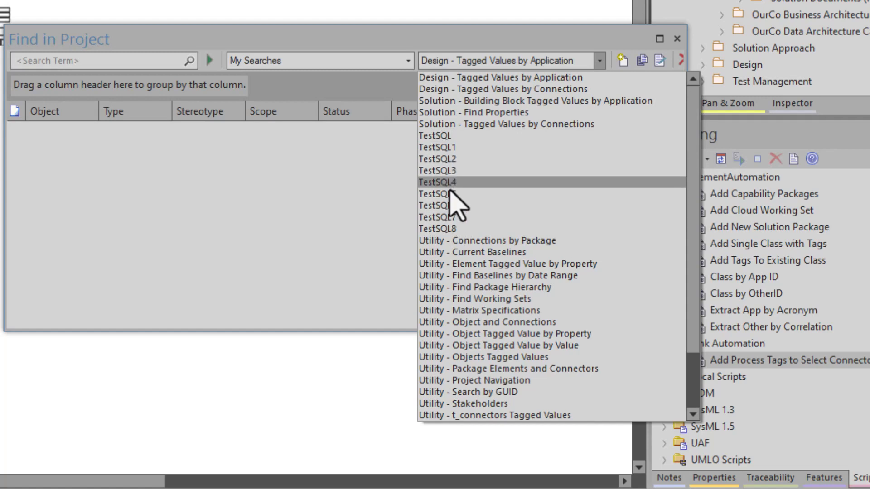
Choose the TestSQL search, show its SQL query and enlarge the query editor
left_click(451, 135)
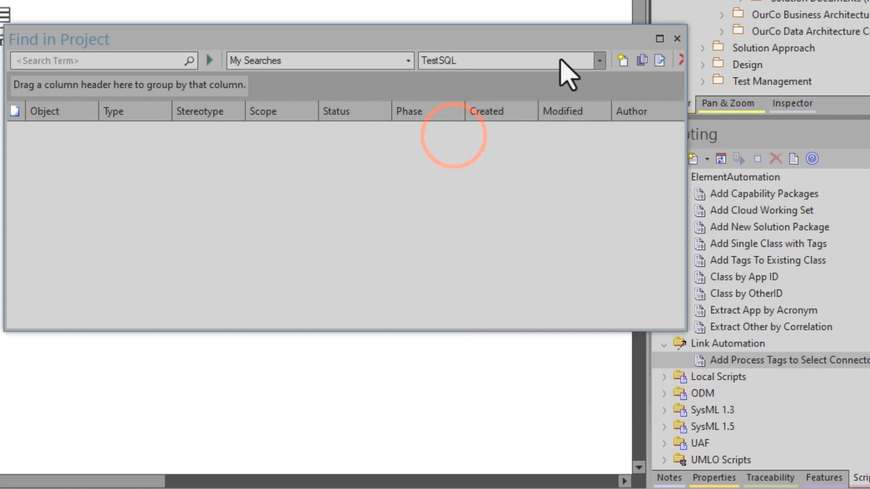
left_click(660, 61)
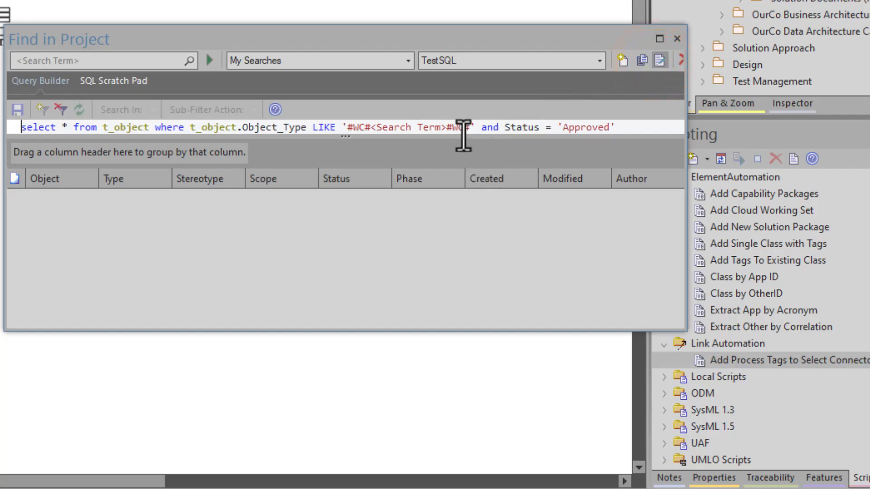
left_click(462, 131)
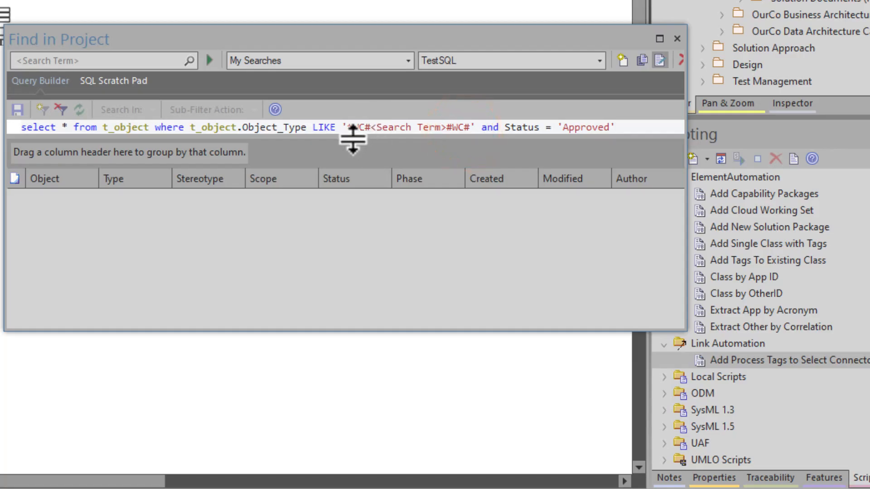
left_click_drag(352, 139, 325, 232)
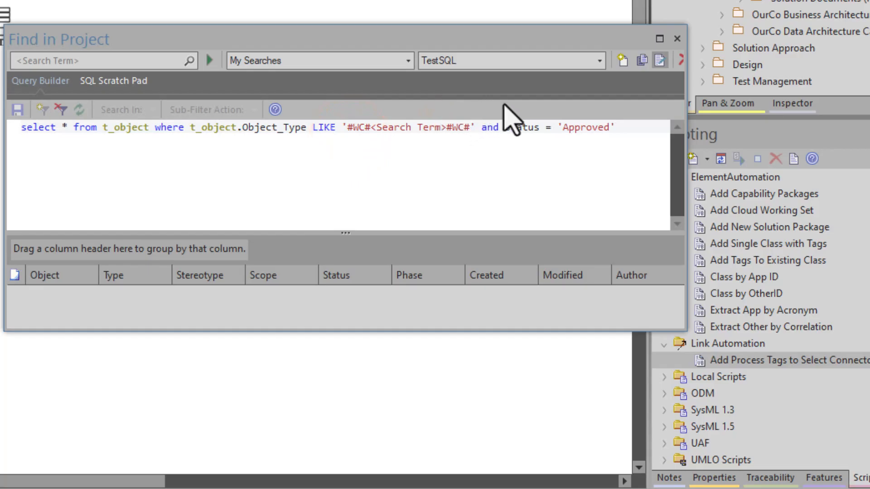
View the SQL of the TestSQL1 and TestSQL4 searches
left_click(599, 60)
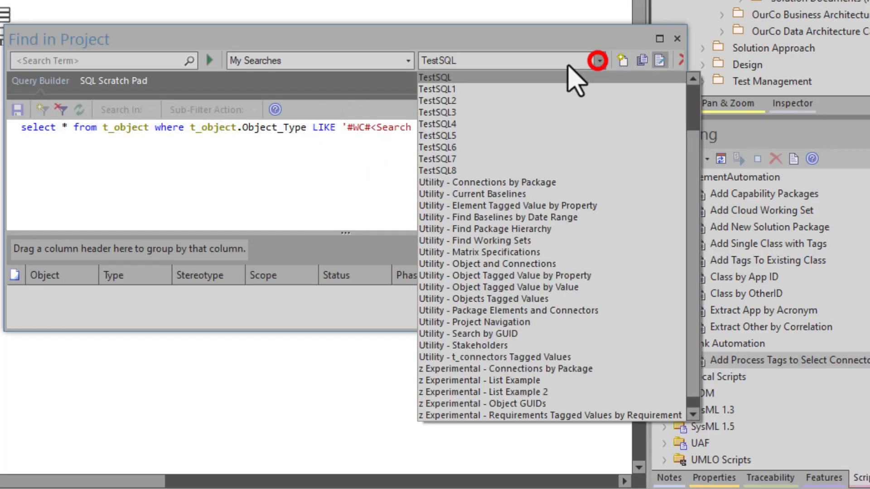
left_click(437, 89)
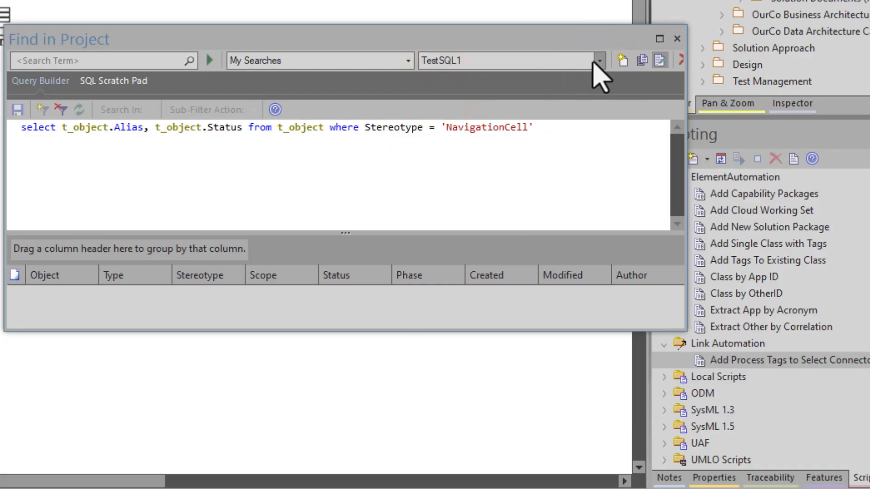
left_click(599, 60)
left_click(425, 111)
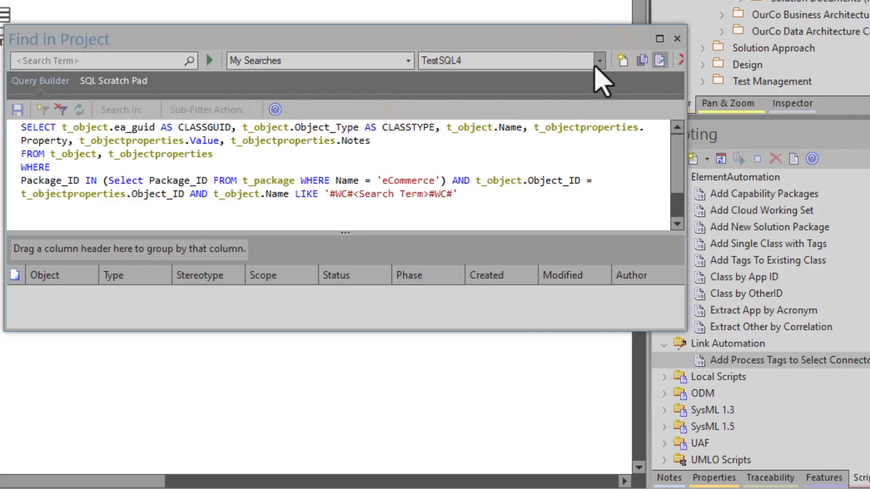
Browse the experimental and utility searches and show the SQL of Utility - Find Working Sets
left_click(600, 60)
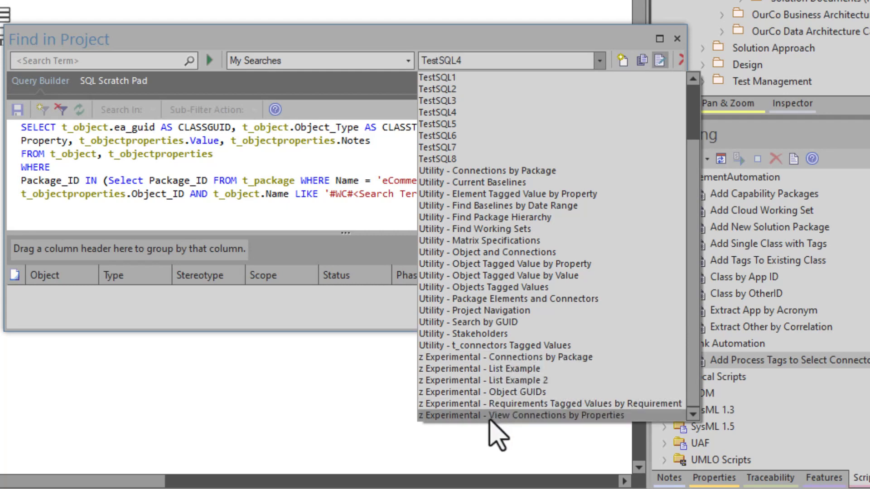
scroll(478, 313, "up", 2)
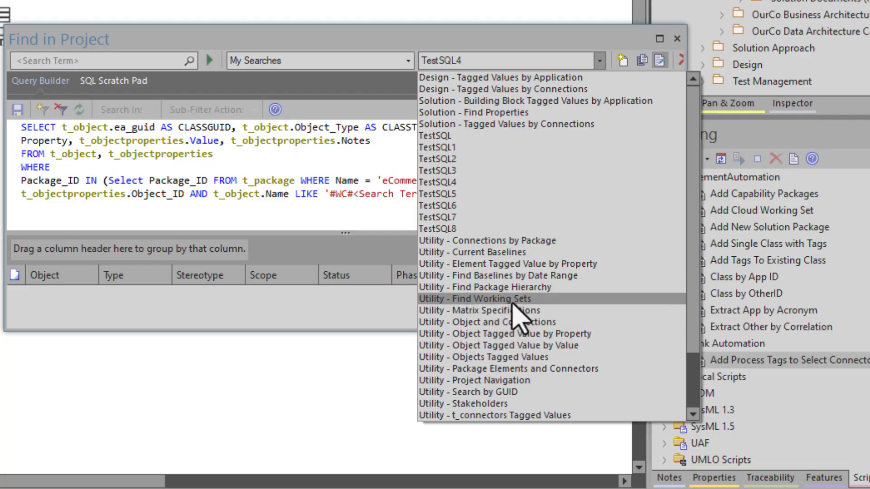
left_click(513, 300)
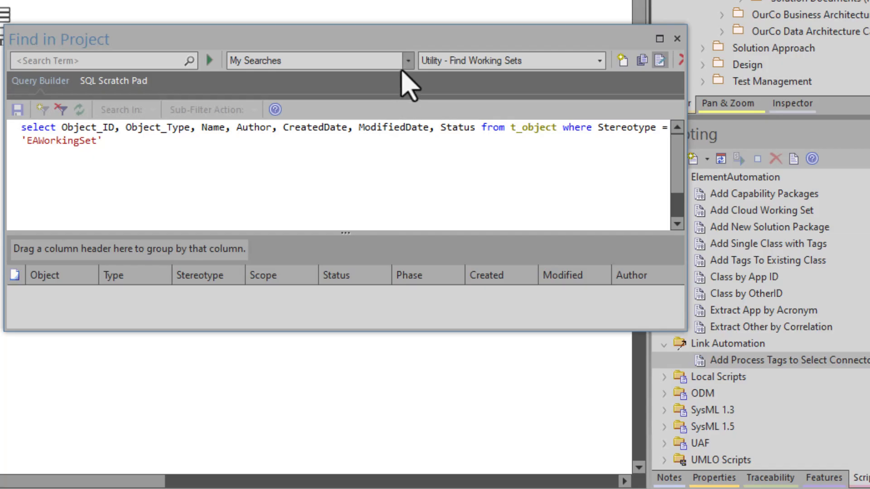
Check the search category choices and look through the remaining Utility and z Experimental searches
left_click(408, 60)
left_click(407, 61)
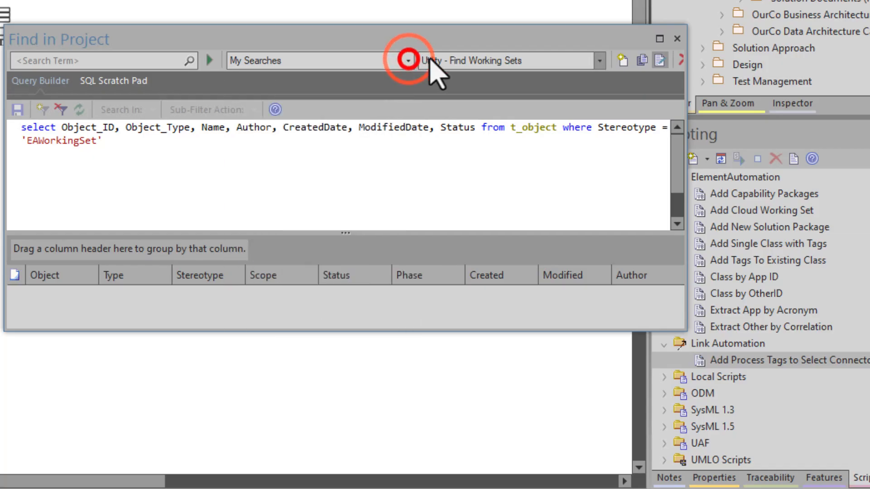
left_click(601, 62)
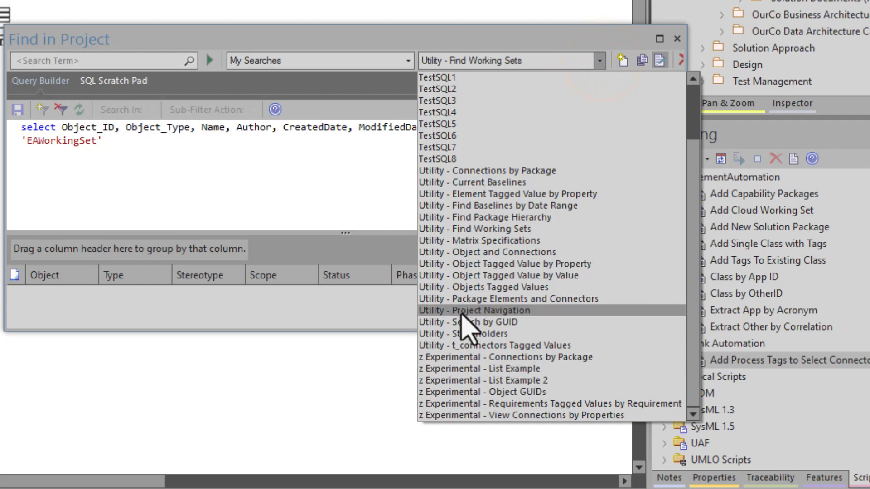
left_click(273, 181)
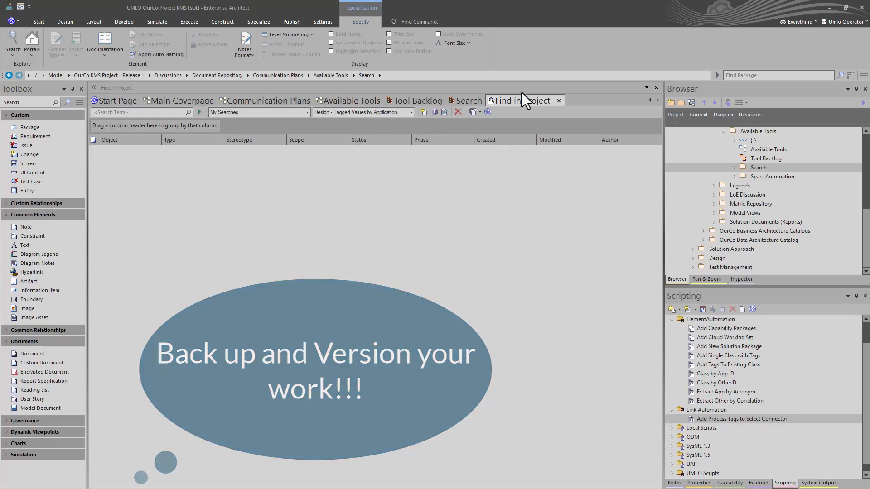
Close the Find in Project view and open a fresh model search
left_click(559, 100)
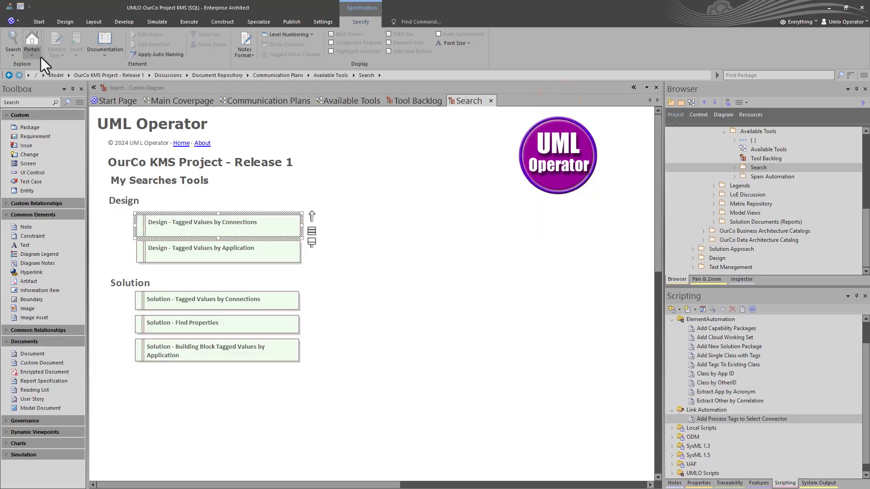
left_click(16, 52)
left_click(24, 76)
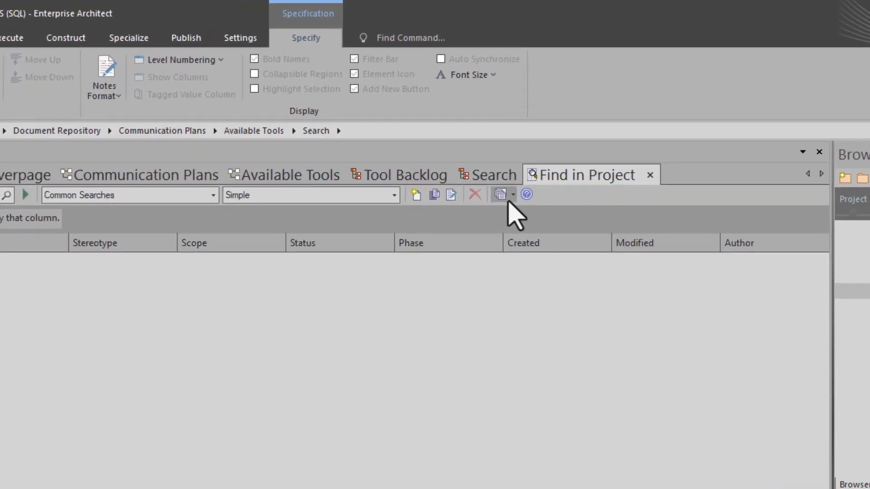
Start a search export and browse the list of searches available for export
left_click(512, 196)
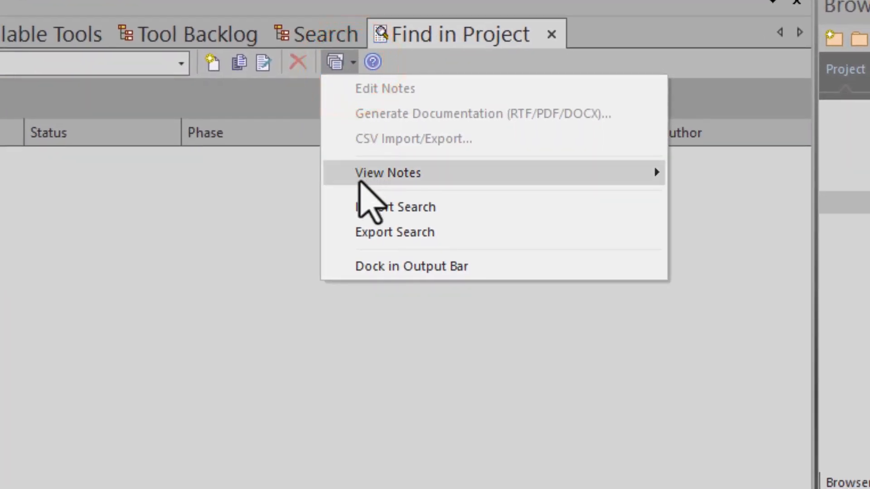
left_click(397, 233)
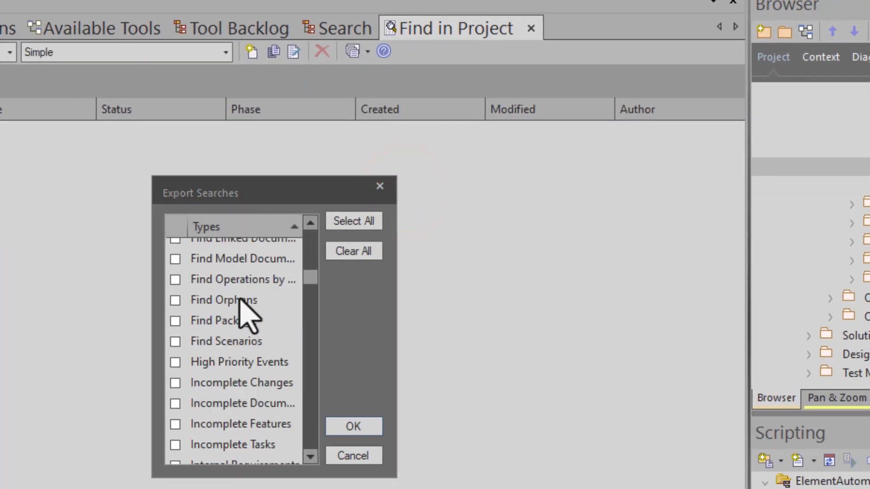
scroll(244, 327, "down", 12)
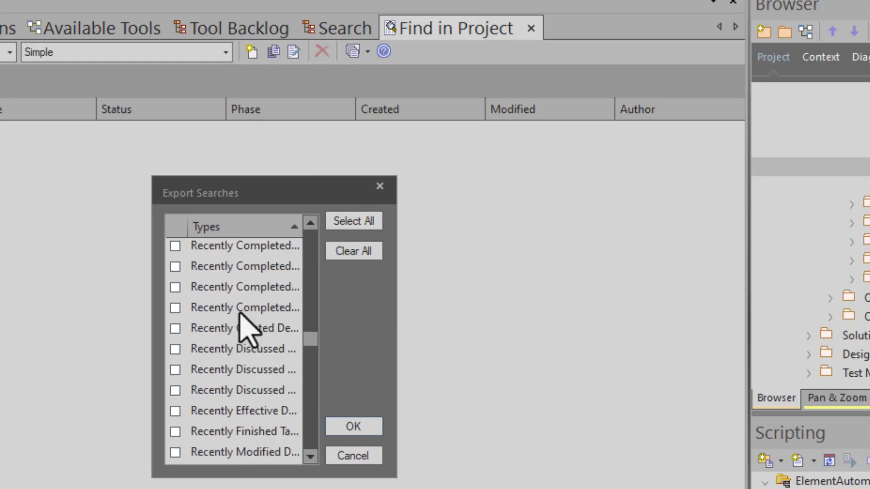
scroll(240, 323, "down", 8)
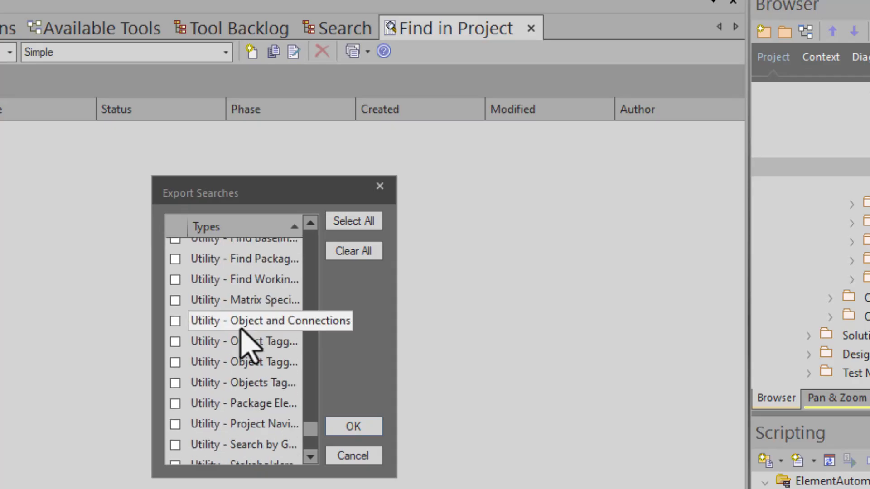
scroll(240, 330, "down", 3)
scroll(238, 335, "up", 8)
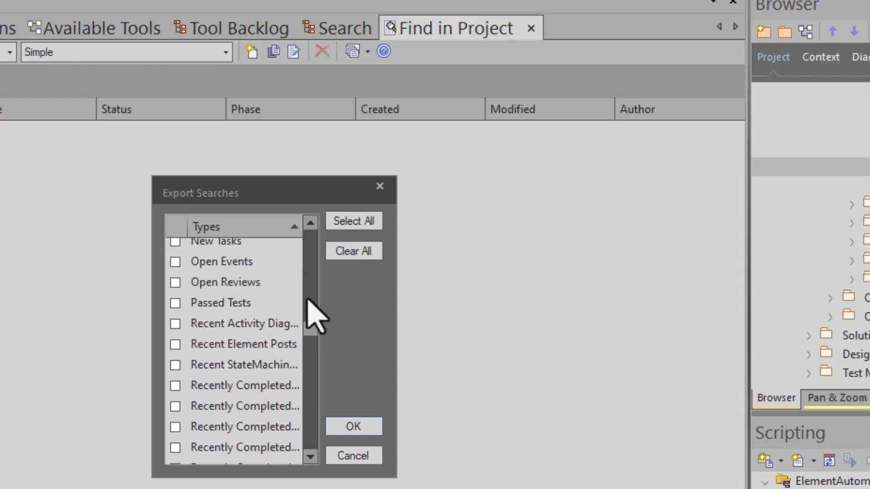
left_click_drag(308, 326, 305, 230)
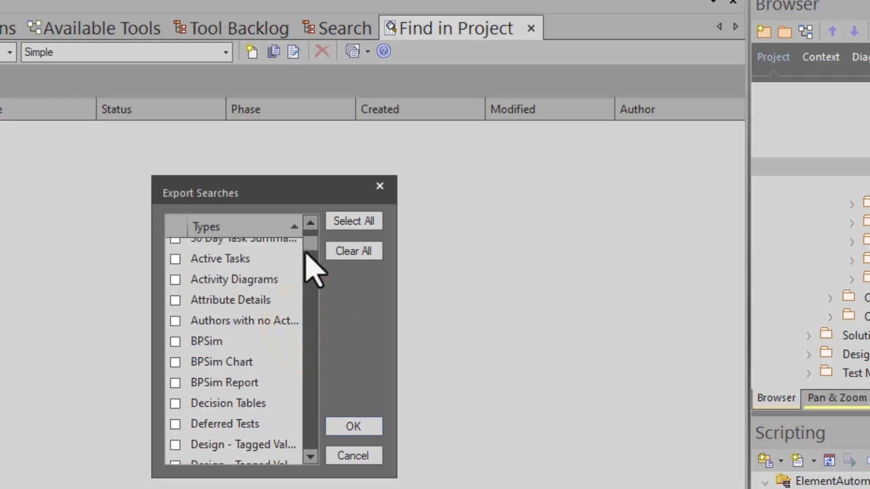
scroll(263, 248, "up", 1)
scroll(233, 371, "down", 3)
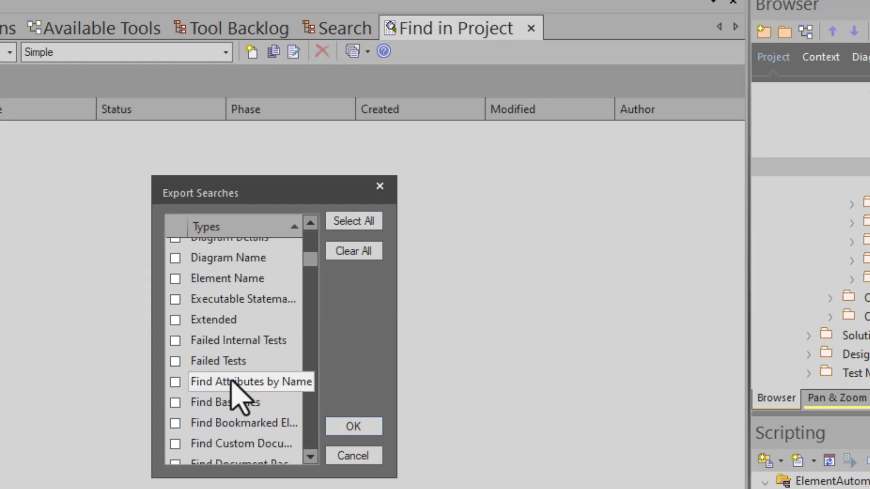
scroll(222, 381, "up", 1)
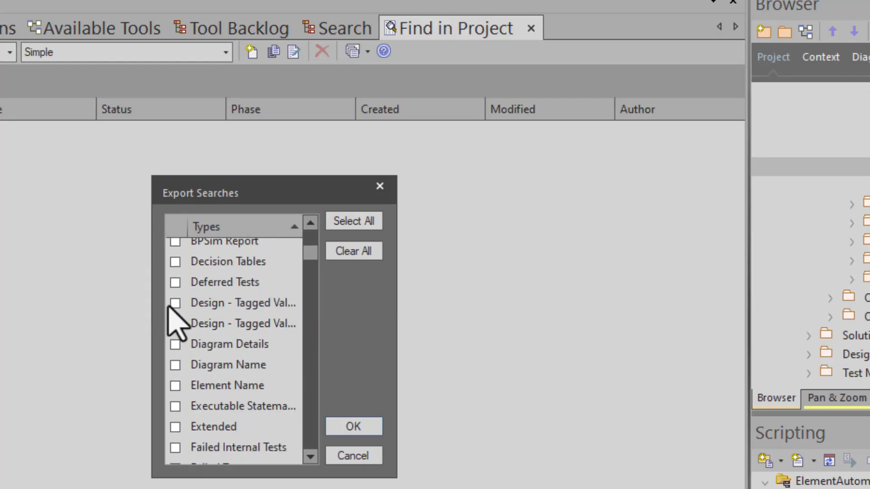
Mark the two Design - Tagged Value searches and the three Solution searches for export
left_click(175, 323)
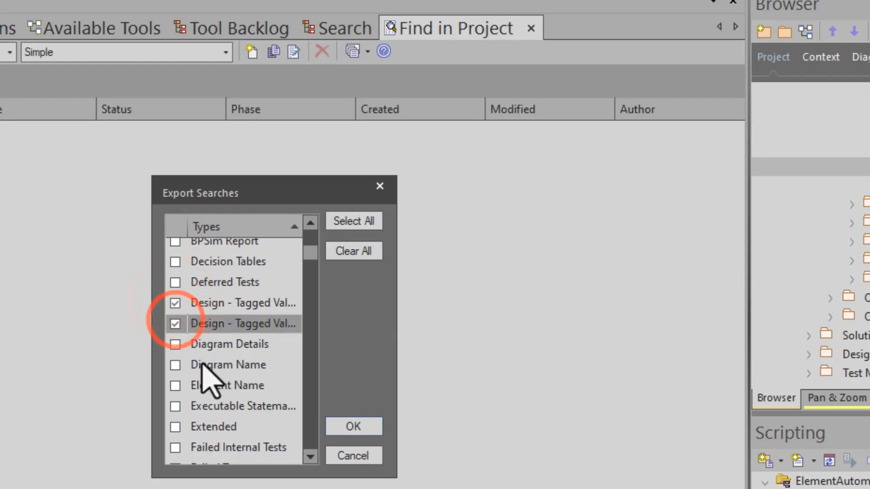
scroll(204, 368, "down", 12)
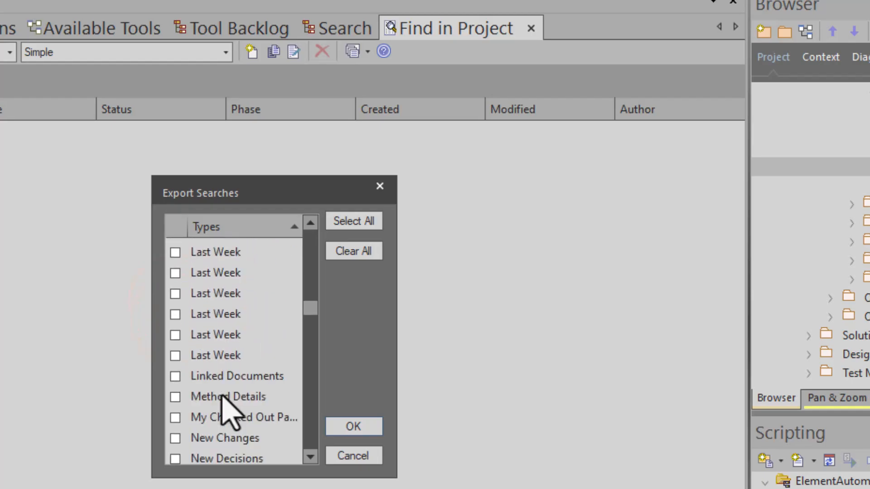
scroll(226, 410, "down", 12)
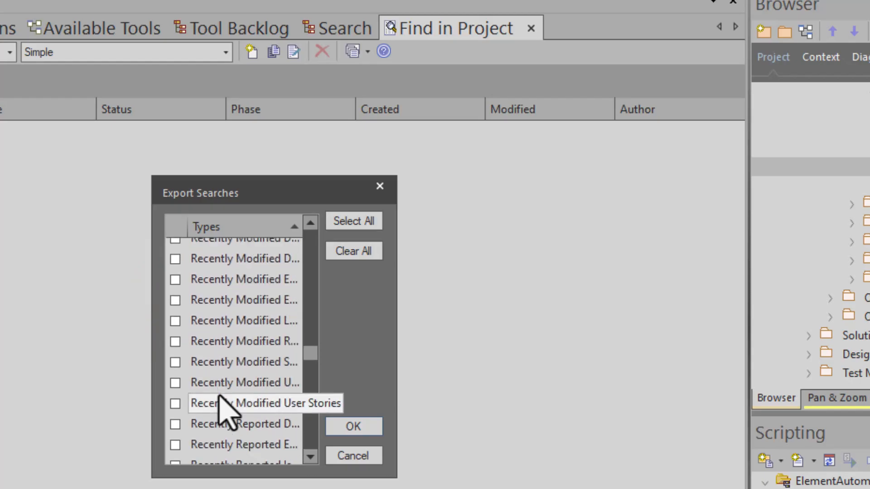
scroll(225, 410, "down", 12)
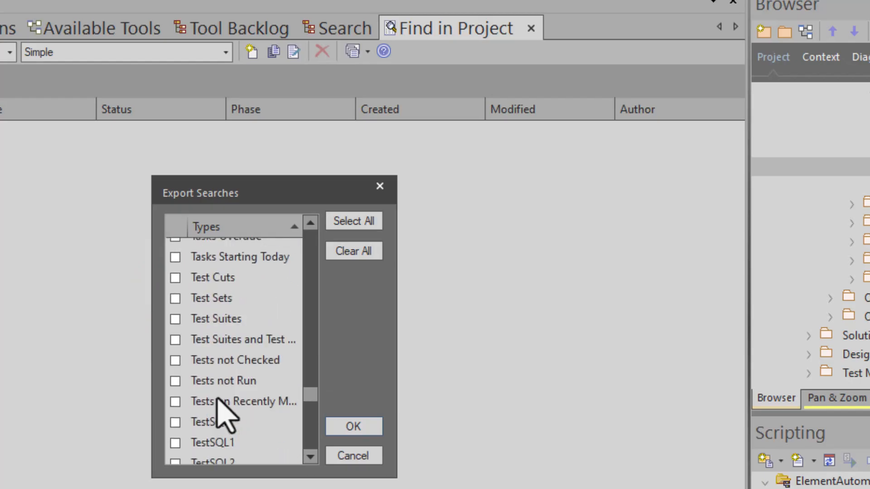
scroll(226, 410, "down", 3)
scroll(226, 410, "up", 5)
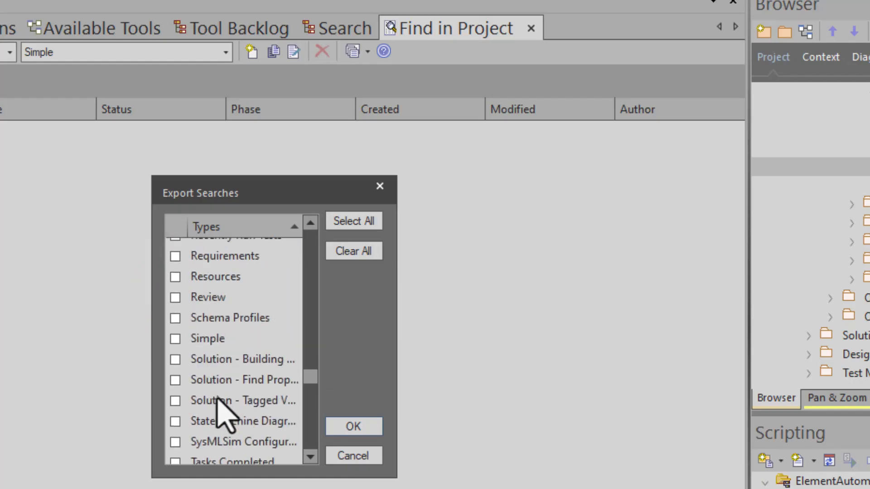
left_click(175, 359)
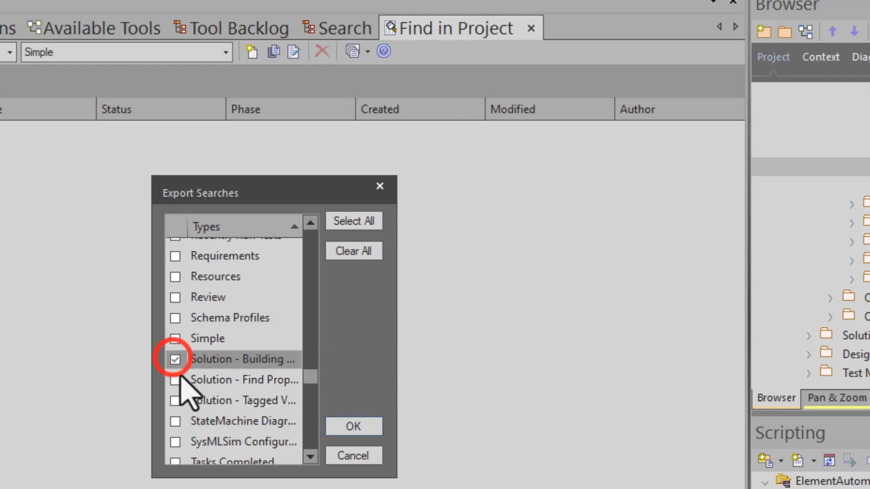
left_click(175, 380)
left_click(175, 400)
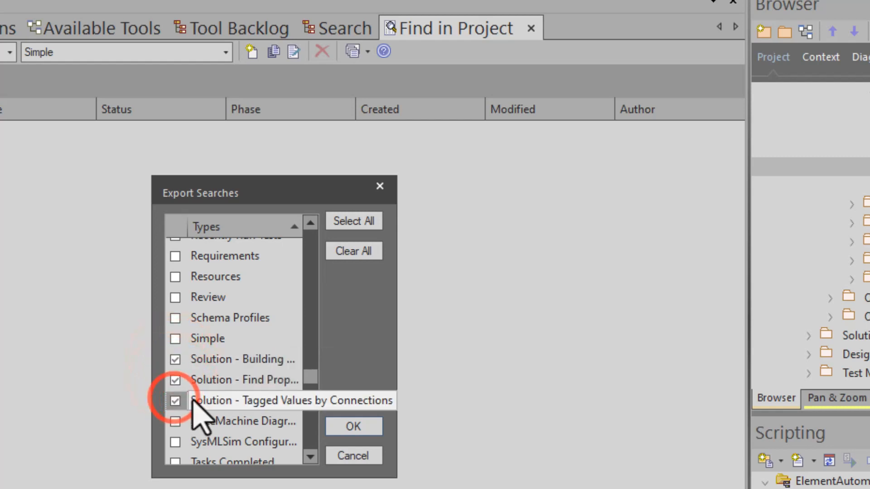
Mark the first three Utility searches for export, and clear the entire export selection
scroll(216, 408, "down", 10)
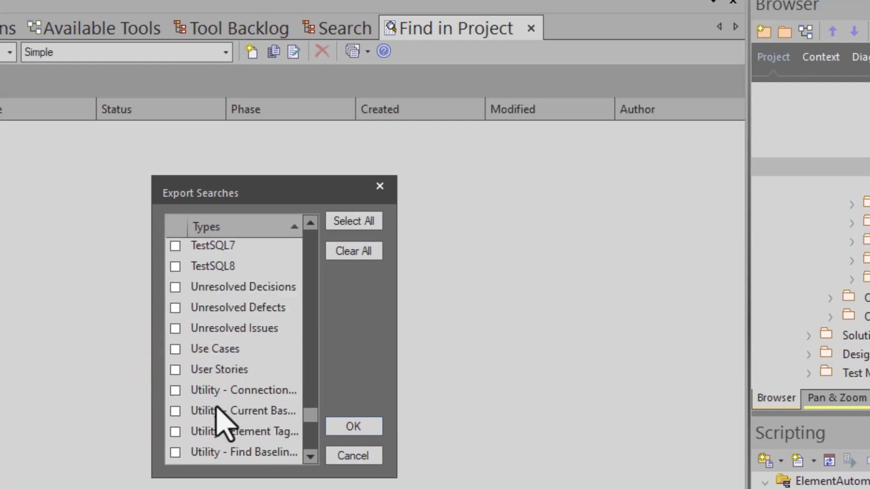
scroll(217, 403, "up", 3)
scroll(211, 366, "down", 4)
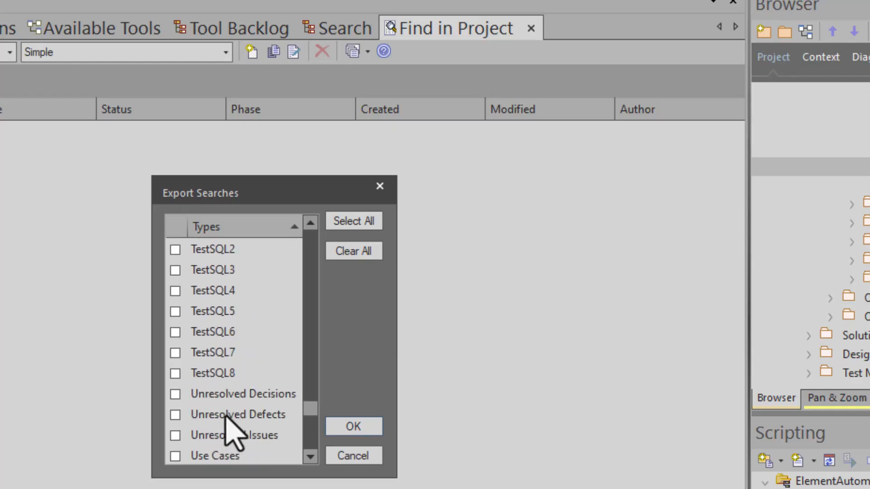
scroll(219, 418, "down", 3)
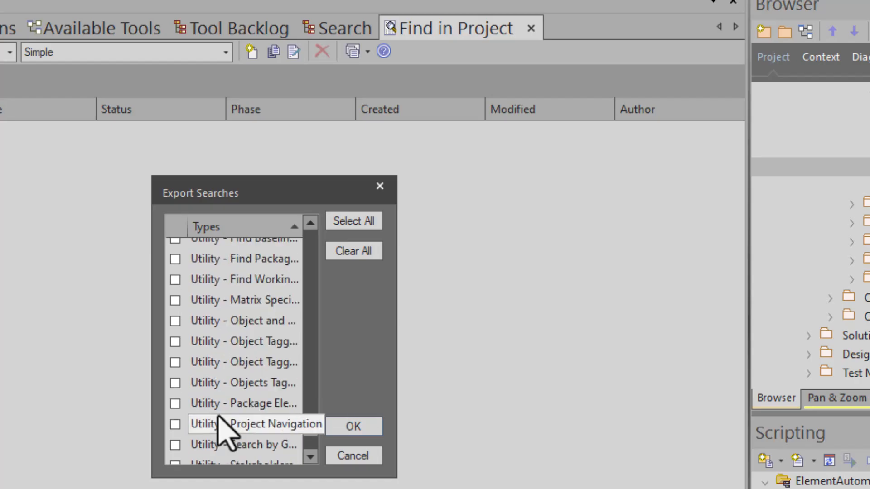
scroll(221, 419, "down", 3)
scroll(220, 396, "up", 3)
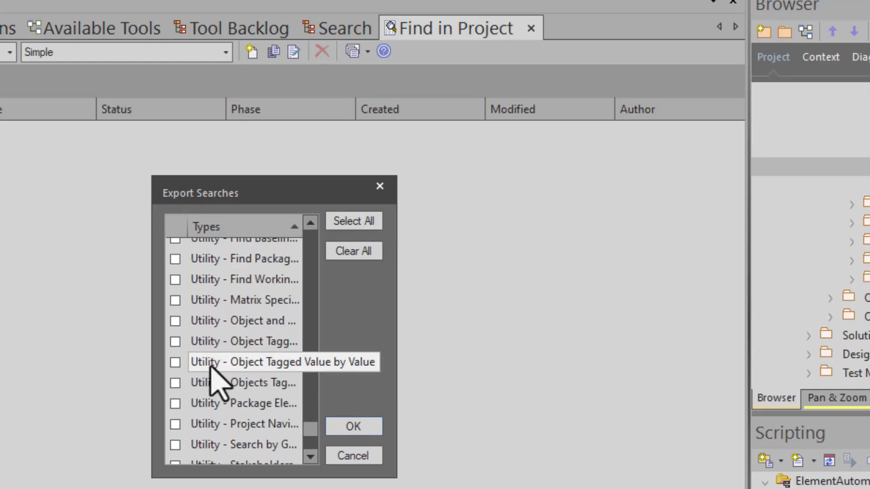
scroll(207, 299, "up", 2)
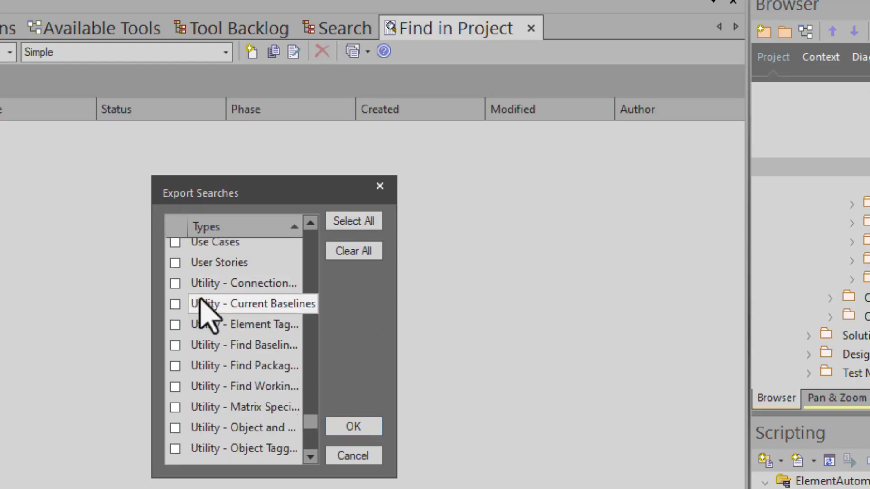
left_click(175, 283)
left_click(175, 304)
left_click(175, 325)
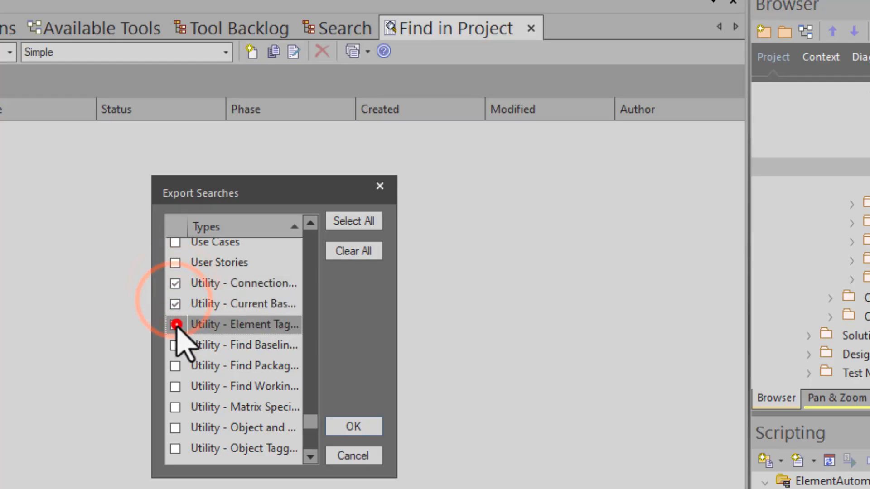
left_click(357, 250)
Mark the first nine Utility searches for export, from Utility - Connection through the first Utility - Object Tagged entry
left_click(175, 283)
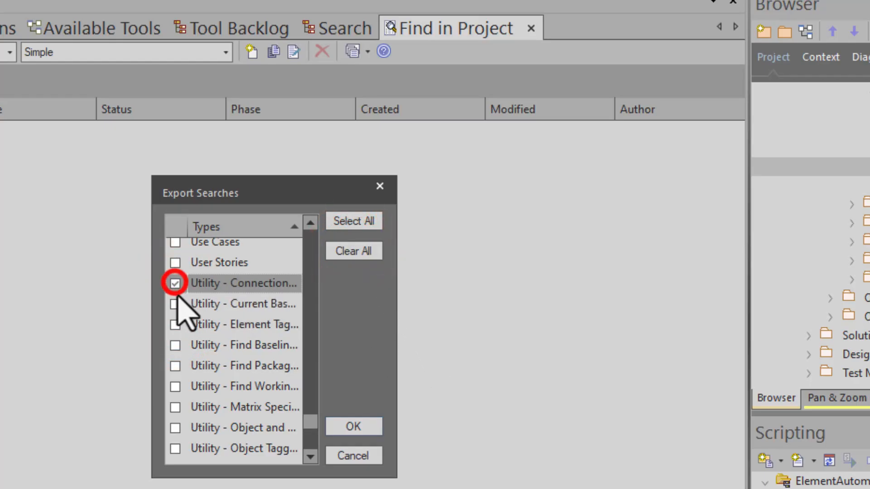
left_click(174, 304)
left_click(175, 325)
left_click(175, 345)
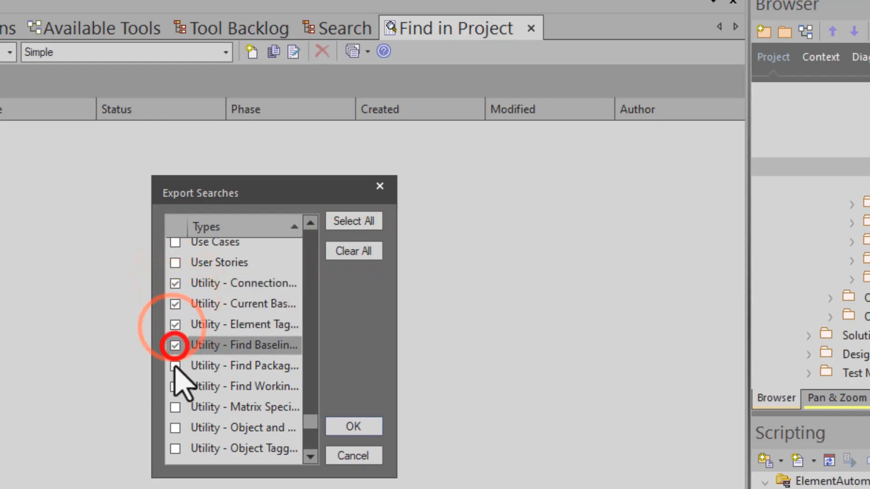
left_click(174, 380)
left_click(175, 366)
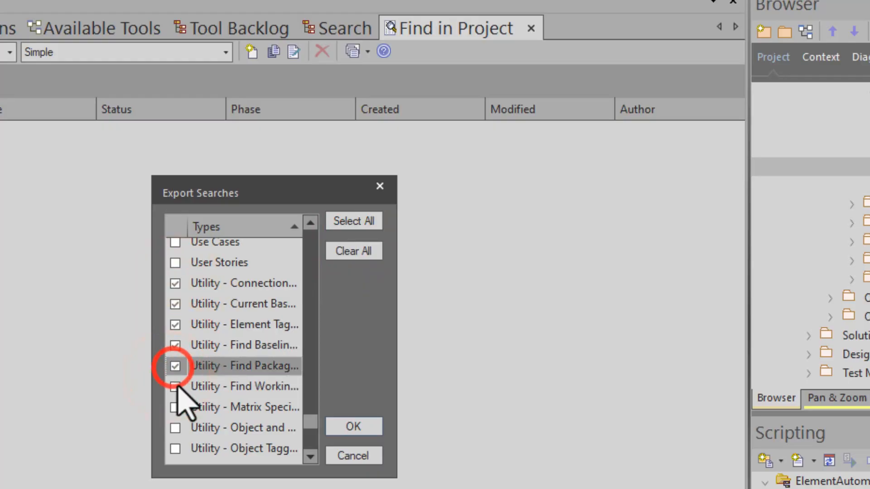
left_click(174, 387)
left_click(175, 407)
left_click(175, 427)
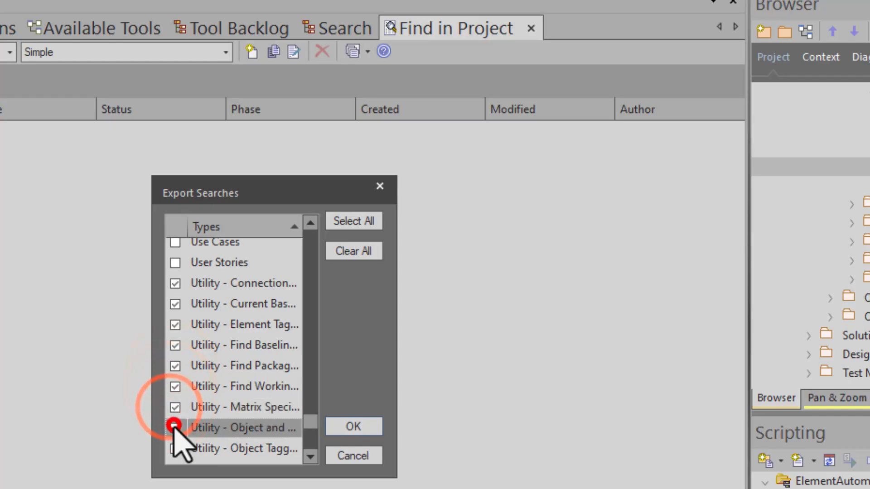
left_click(175, 449)
Mark the remaining Utility searches through Utility - t_connector and confirm the export selection
scroll(190, 448, "down", 2)
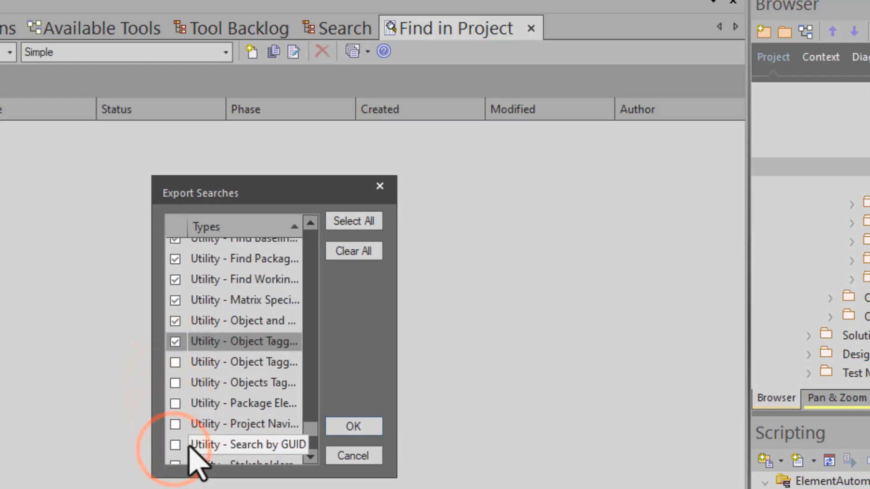
left_click(175, 362)
left_click(175, 382)
left_click(175, 403)
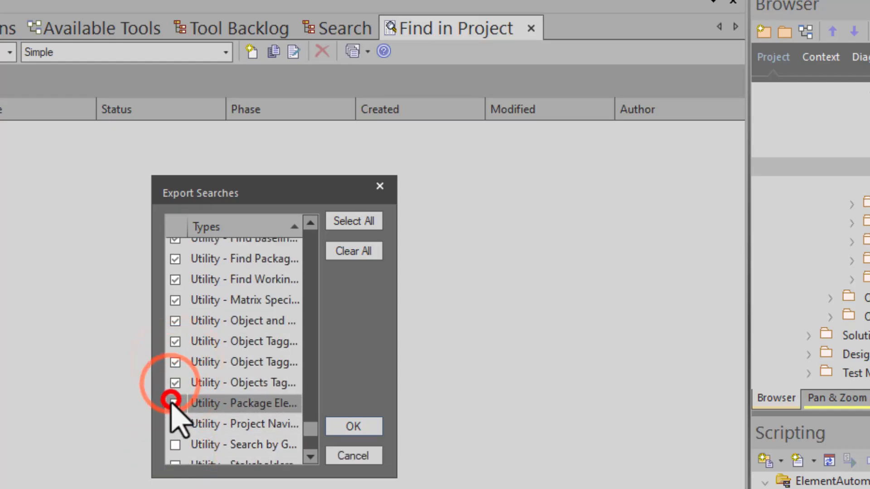
left_click(175, 424)
left_click(173, 444)
scroll(194, 458, "down", 3)
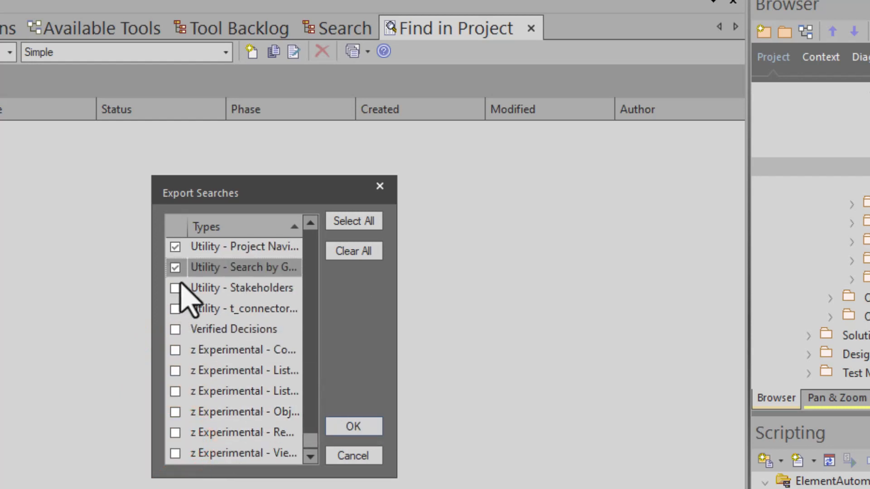
left_click(175, 289)
left_click(172, 309)
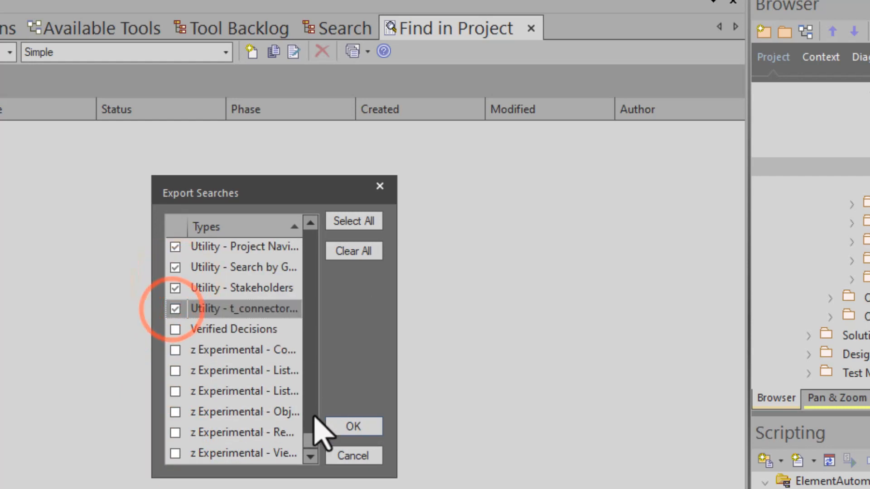
left_click(342, 424)
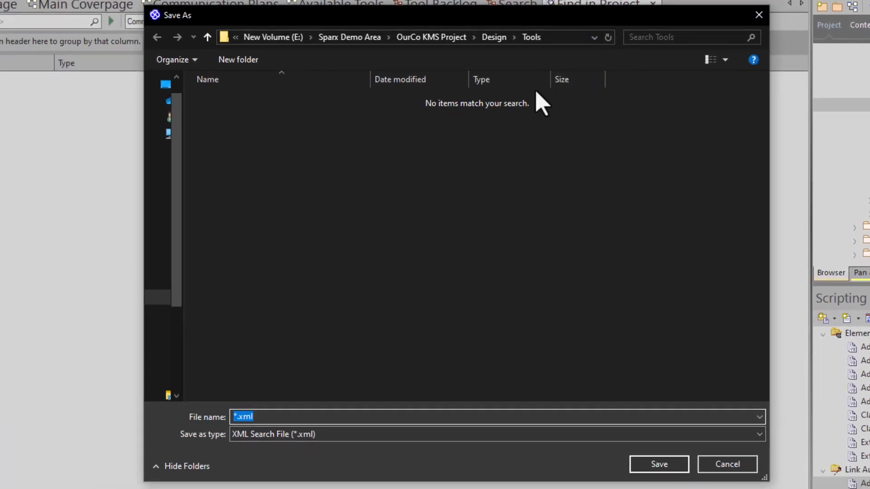
Save the exported searches as MySearches_umlo_Utility_082624 in the UMLO Sandbox folder of Sparx Demo Area
left_click(433, 38)
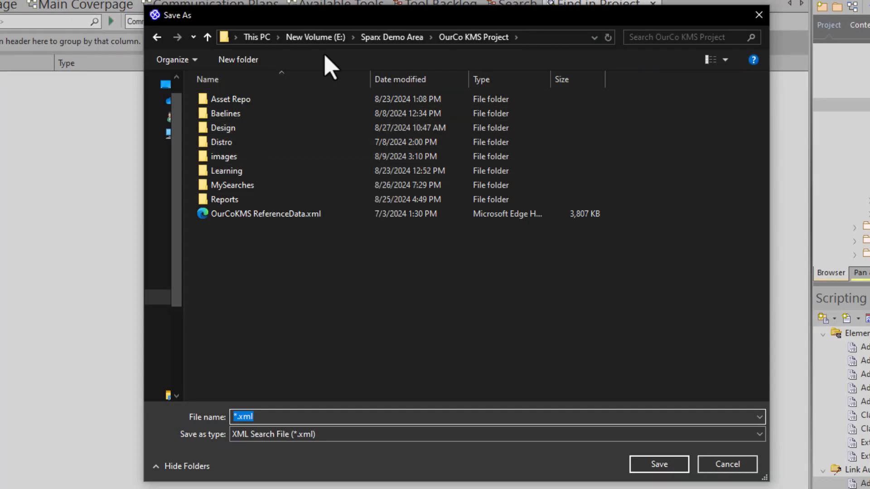
left_click(380, 37)
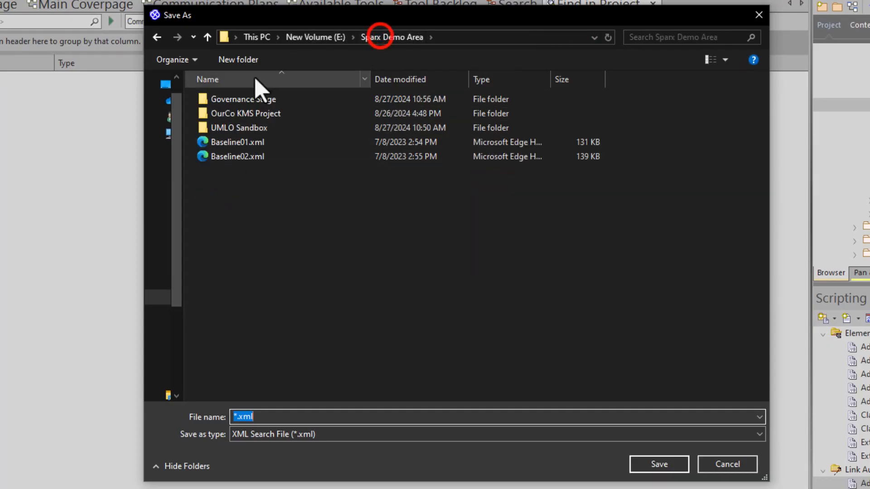
double_click(246, 127)
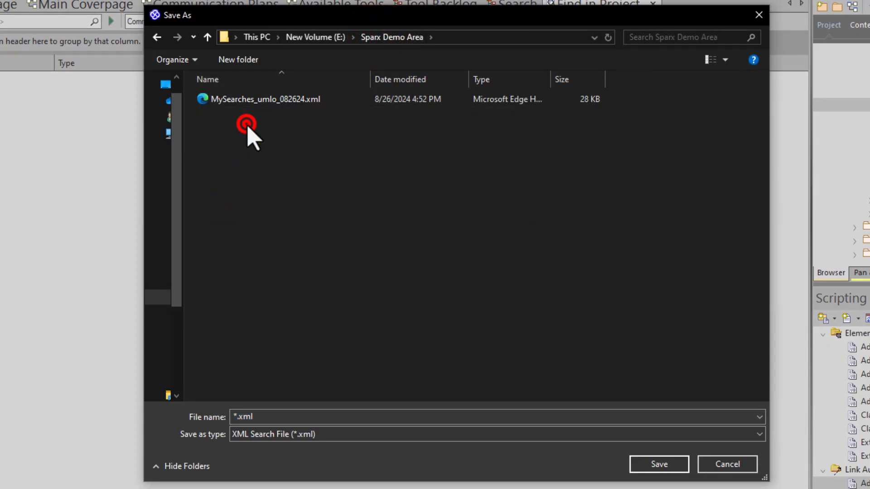
left_click(261, 413)
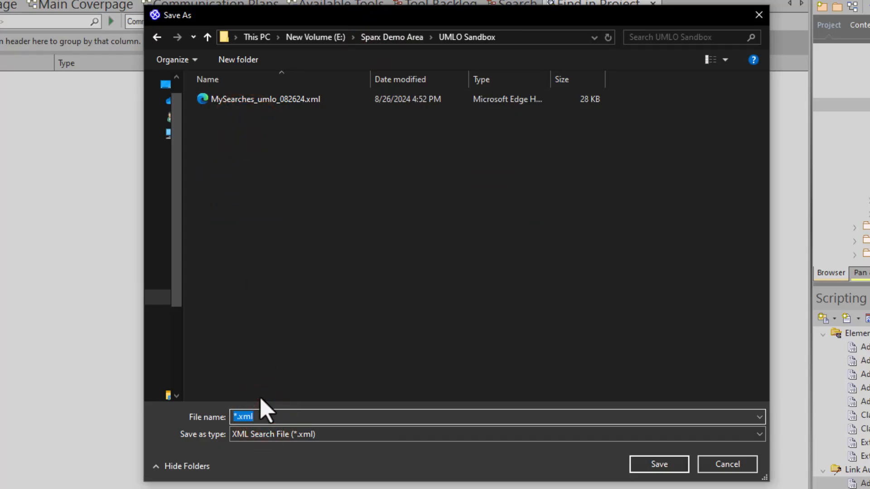
type("MySear")
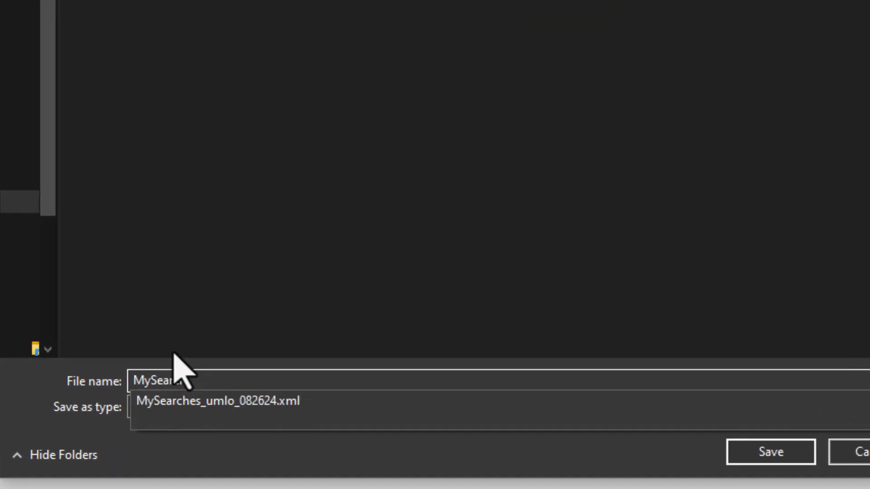
type("ches_umlo")
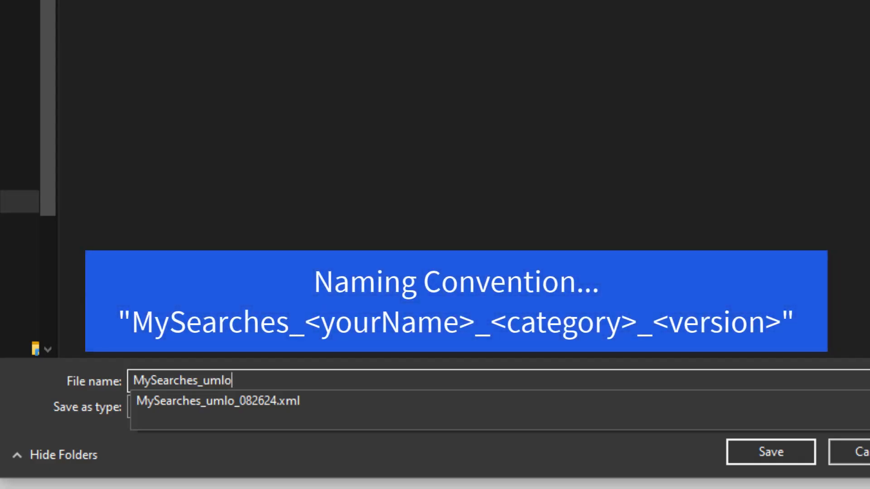
type("_Uni")
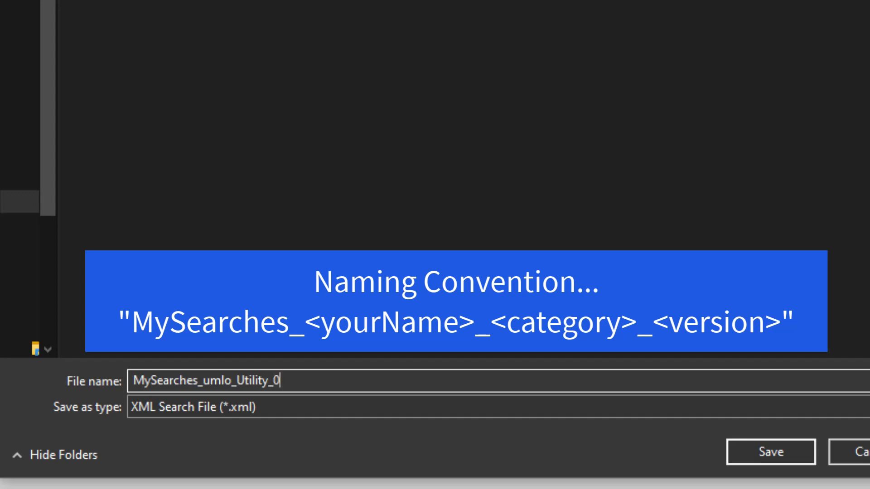
type("4")
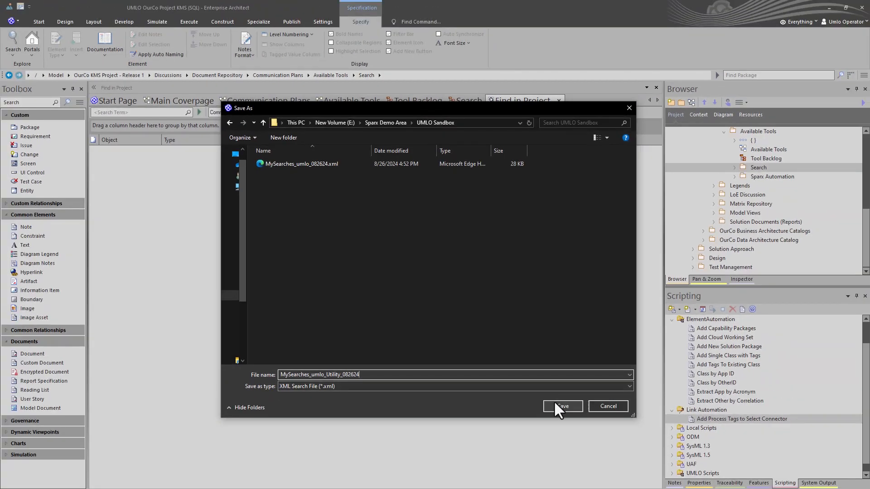
left_click(556, 405)
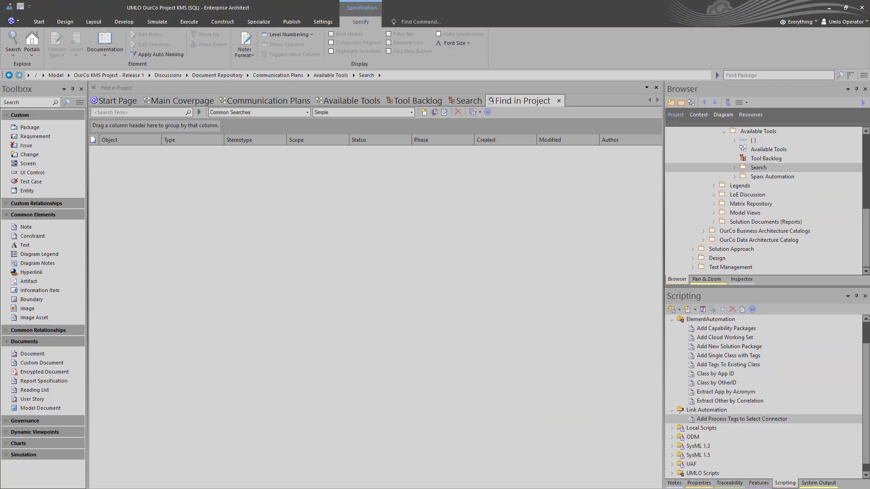
Switch to File Explorer and locate MySearches_umlo_Utility_082624.xml in the UMLO Sandbox folder of Sparx Demo Area
key("alt+Tab")
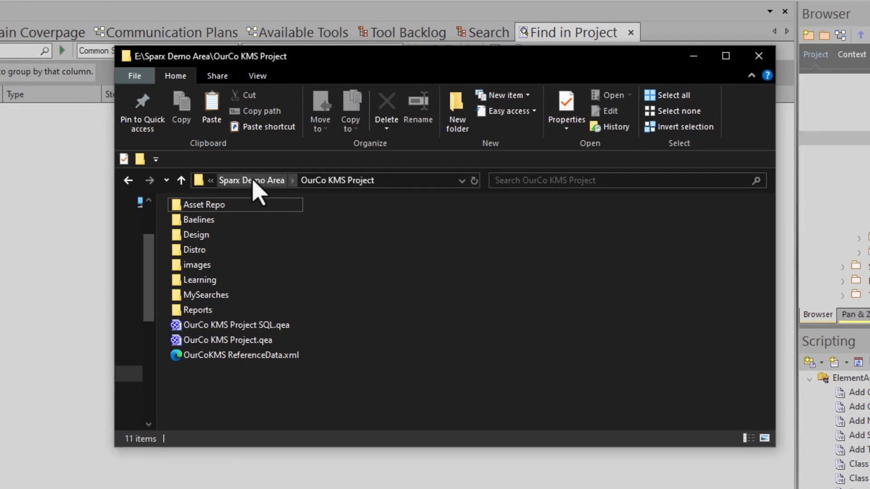
left_click(254, 181)
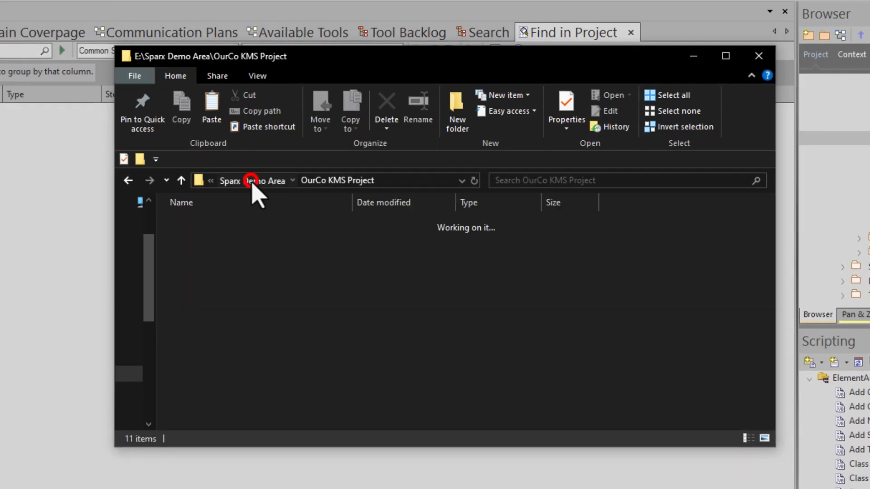
left_click(217, 253)
double_click(217, 253)
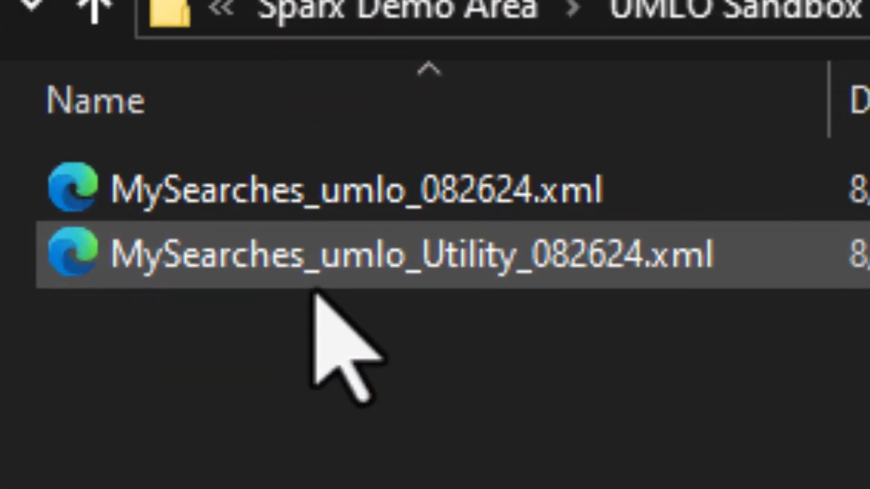
left_click(240, 240)
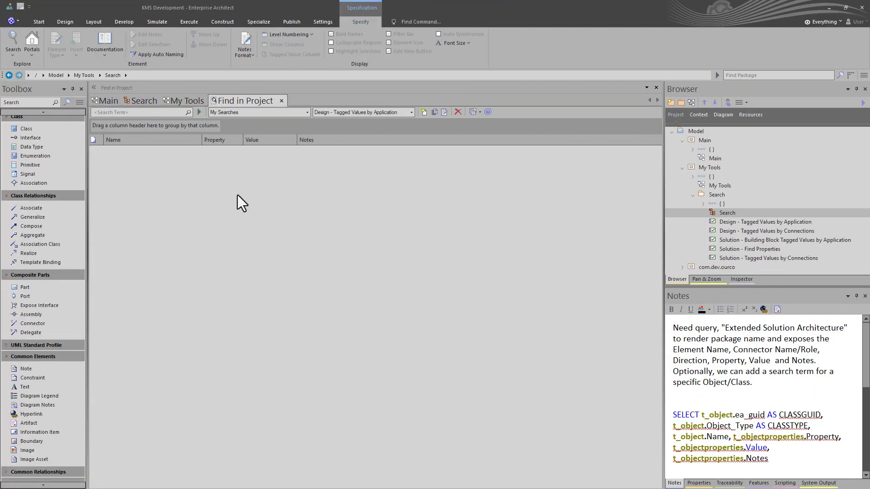
In the KMS Development model, review the Utility entries among the available My Searches queries
left_click(412, 113)
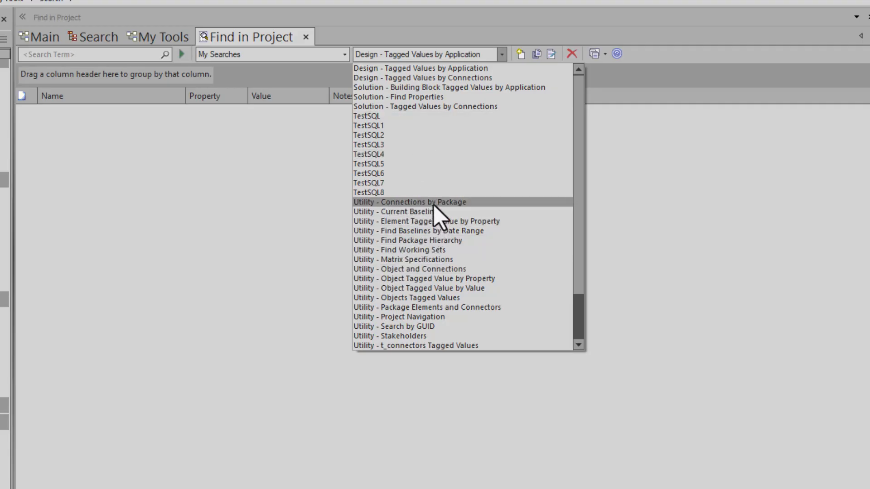
left_click(198, 205)
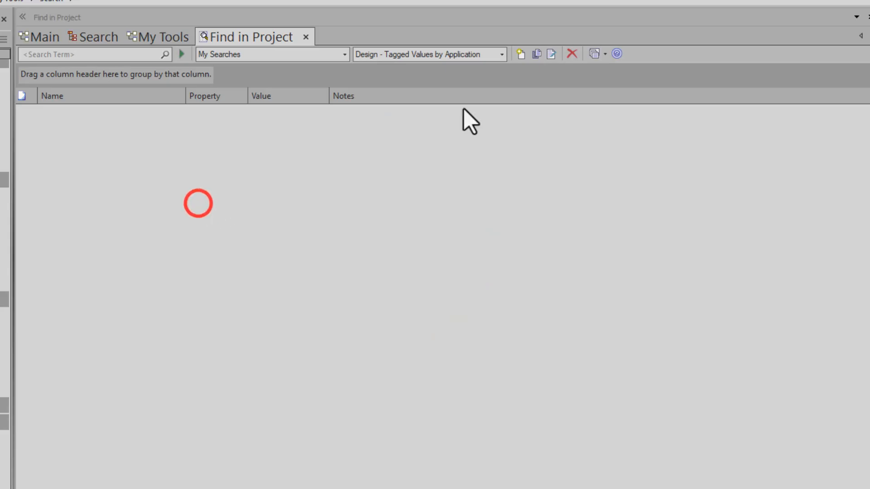
left_click(500, 55)
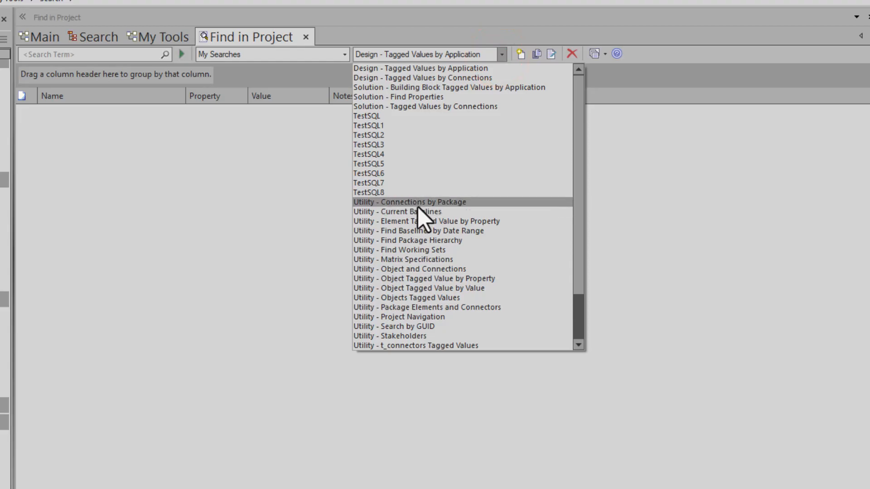
Import the search file MySearches_umlo_Utility_082624.xml from the Governance Stage folder of Sparx Demo Area
left_click(591, 55)
left_click(591, 55)
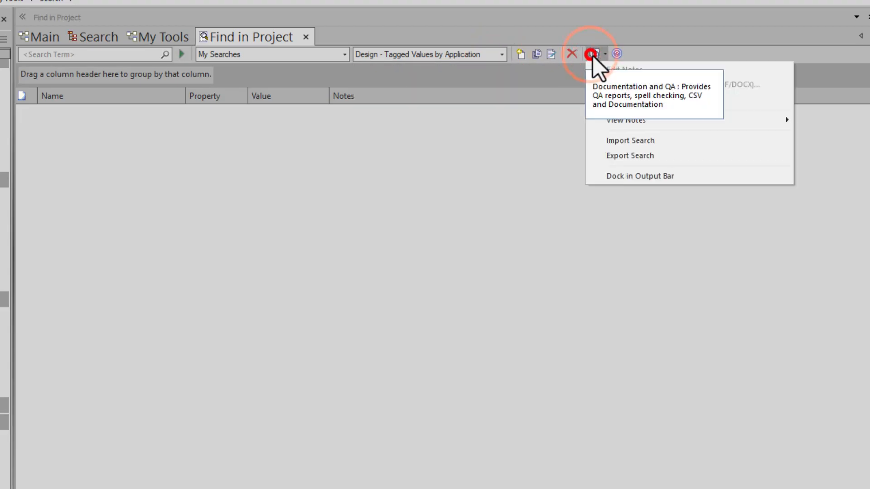
left_click(627, 141)
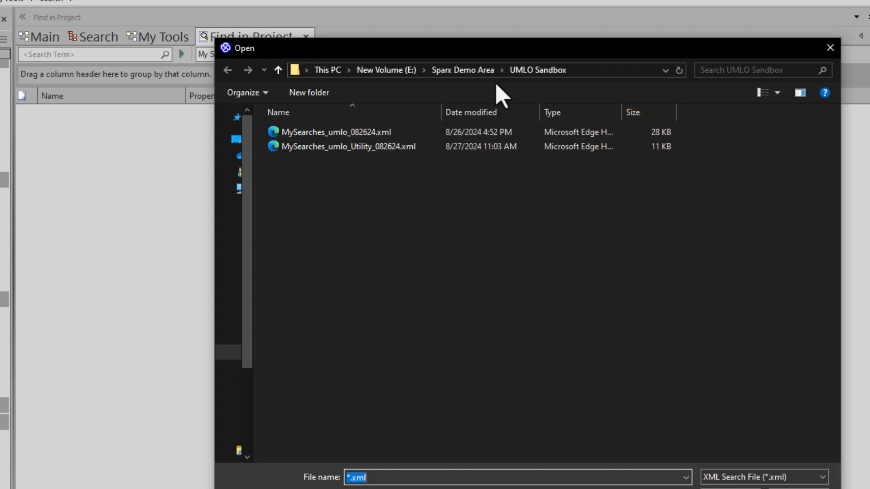
left_click(462, 70)
double_click(321, 132)
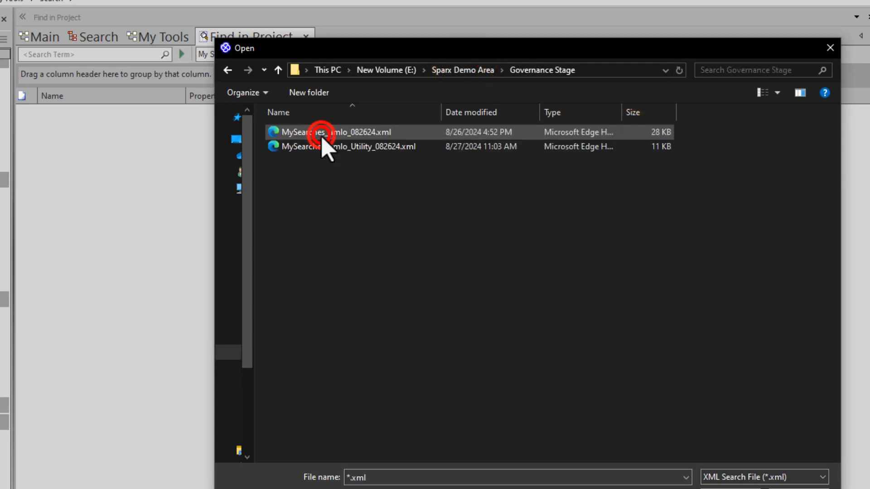
left_click(321, 146)
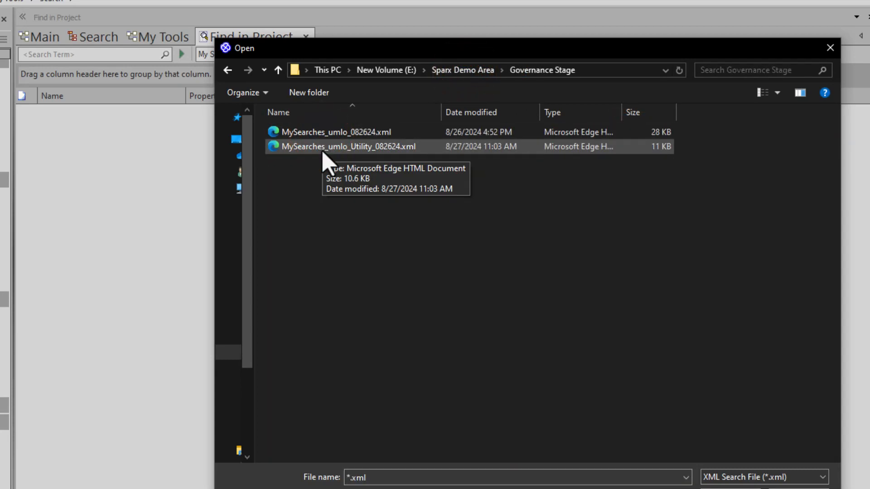
left_click(324, 149)
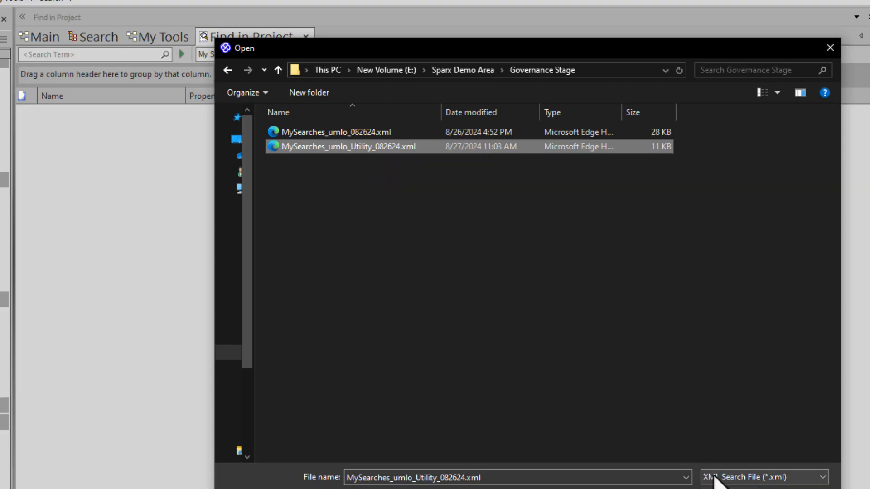
left_click(730, 488)
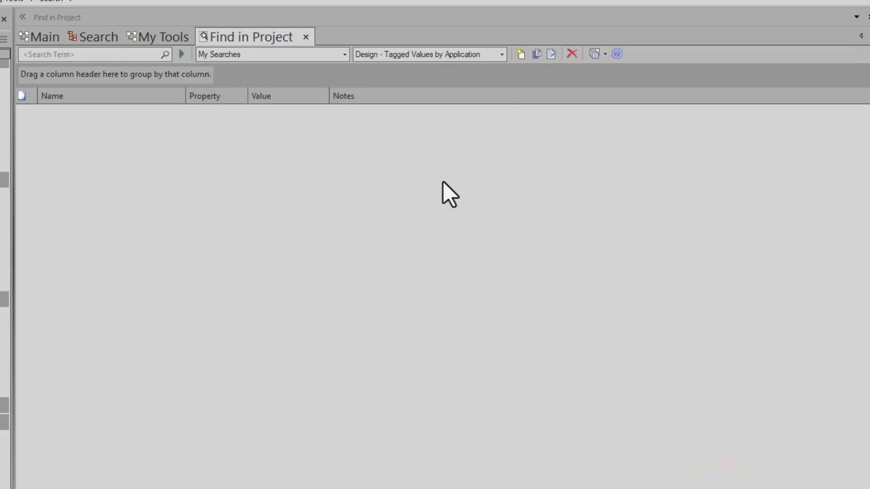
Select the Utility - Connections by Package search and check the Utility entries in the My Searches list
left_click(502, 54)
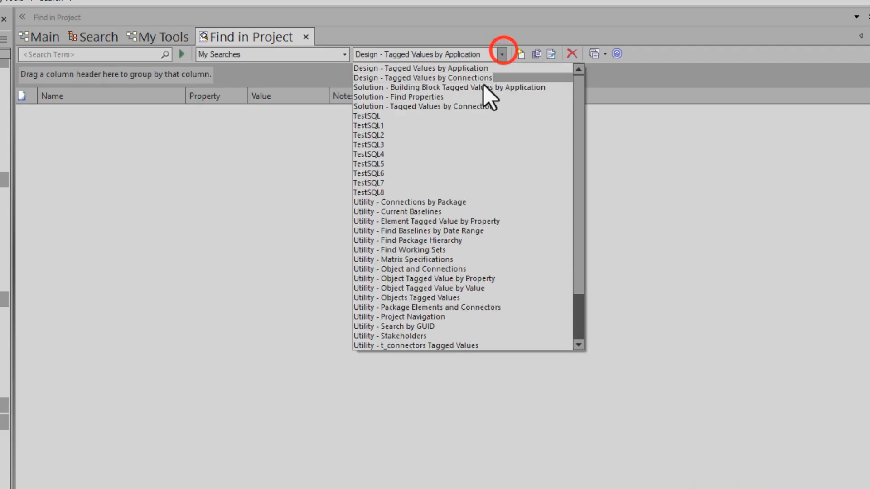
left_click(404, 202)
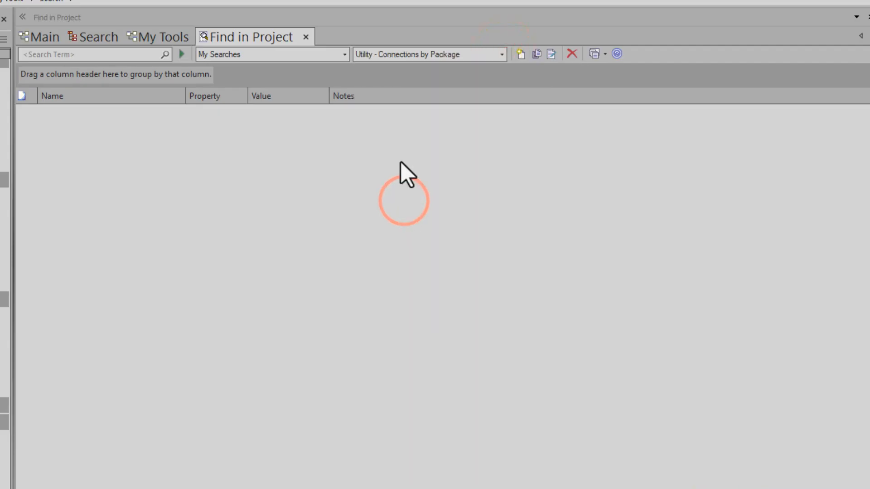
left_click(501, 55)
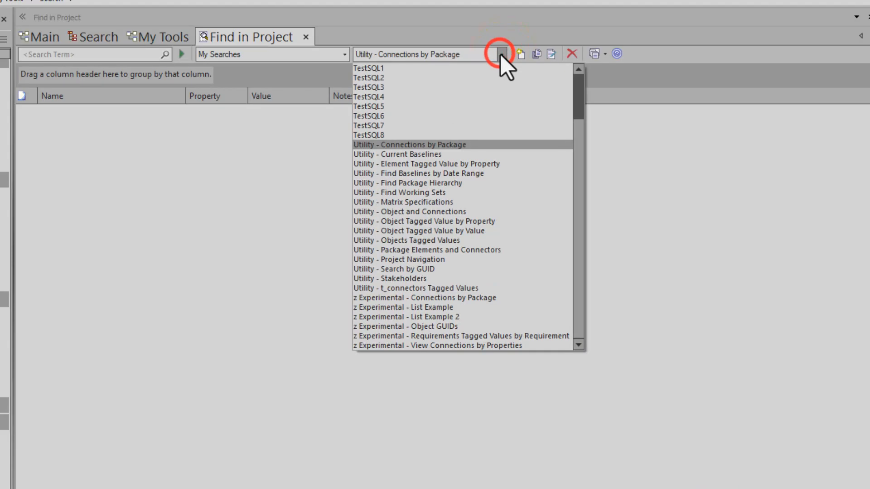
left_click(502, 55)
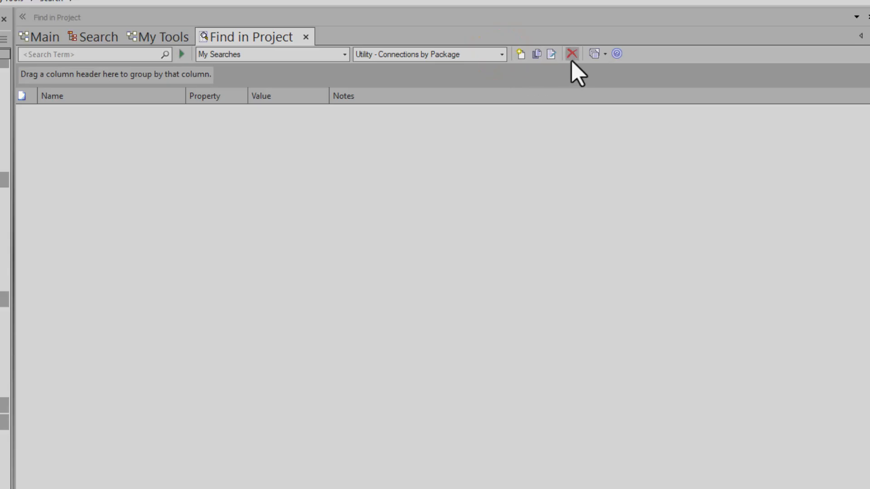
left_click(502, 54)
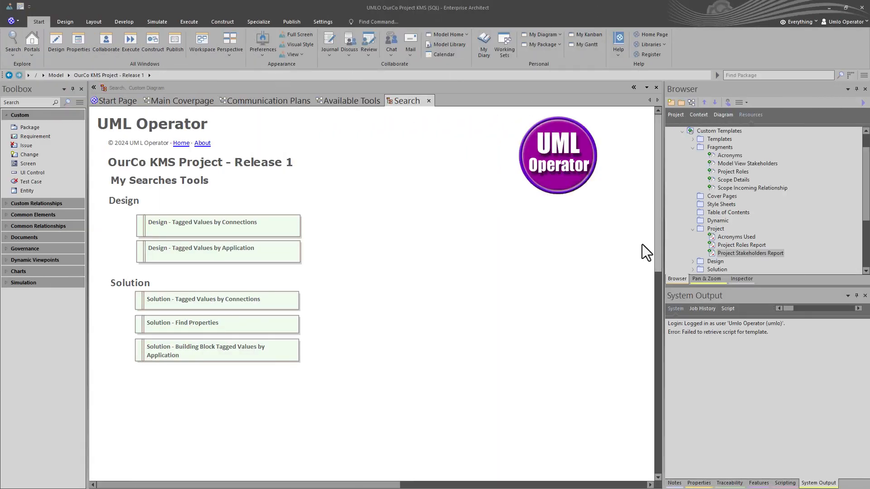
In the OurCo KMS project's resources, open the Project Stakeholders Report template and its embedded Model View Stakeholders fragment
left_click(506, 289)
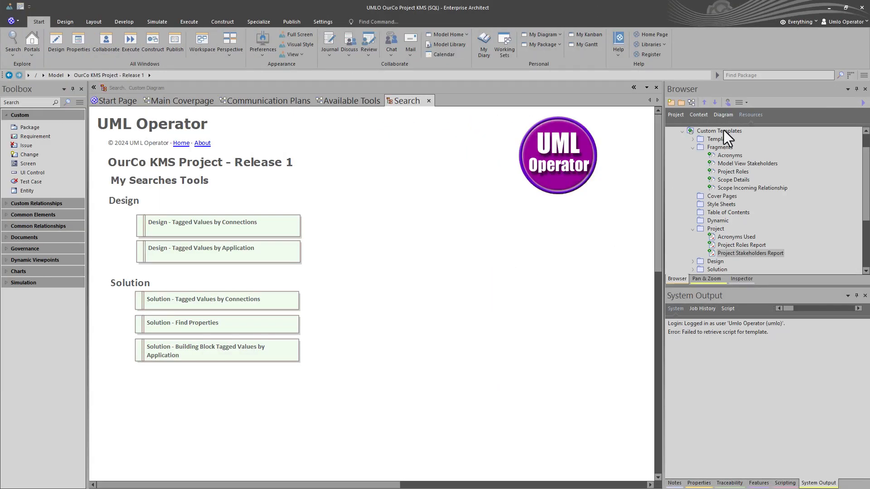
left_click(674, 115)
left_click(741, 115)
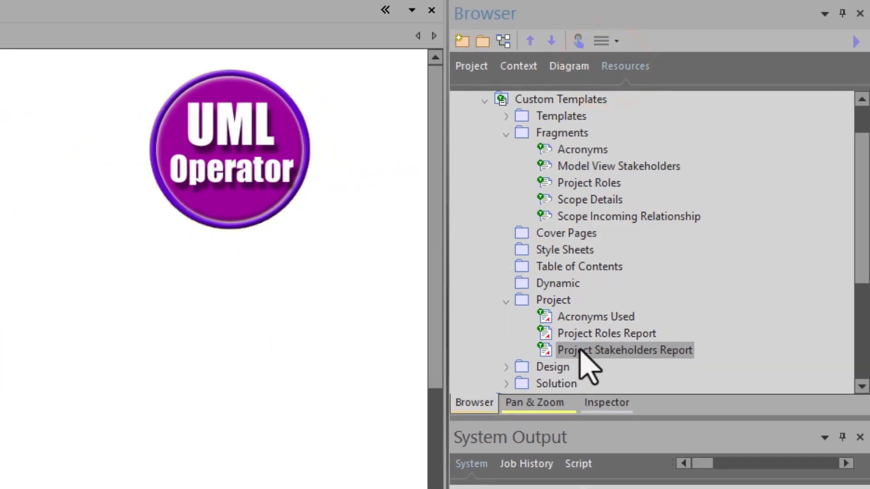
double_click(582, 351)
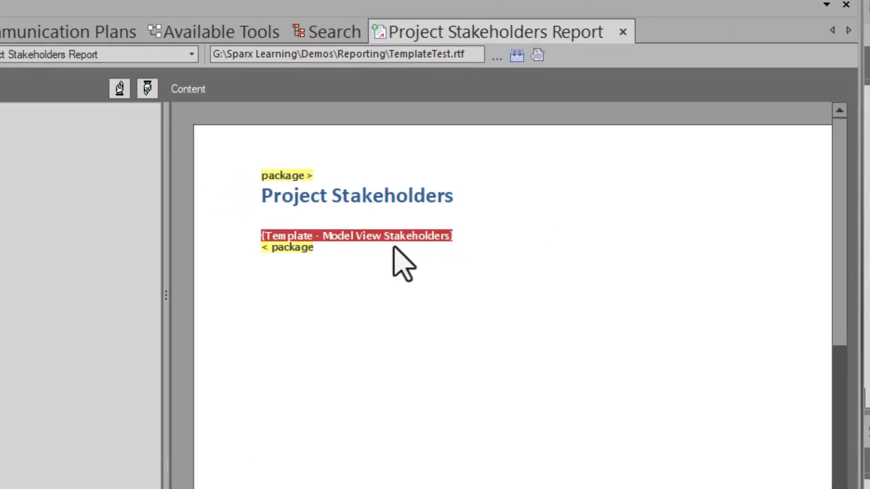
double_click(367, 235)
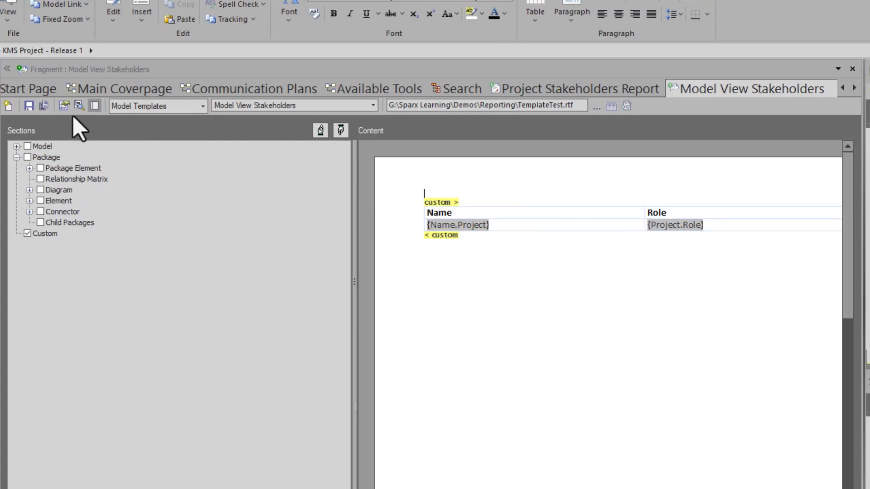
Examine the custom SQL query in the Model View Stakeholders fragment's document options, and close the options
left_click(63, 106)
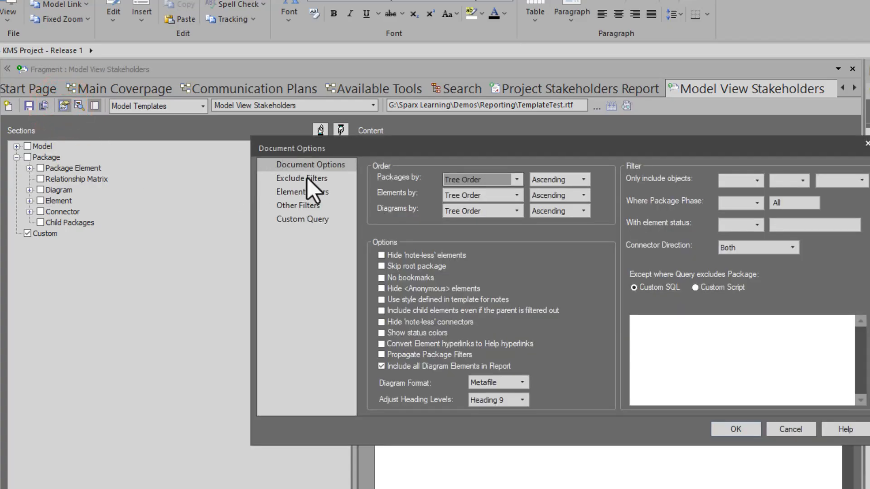
left_click(304, 222)
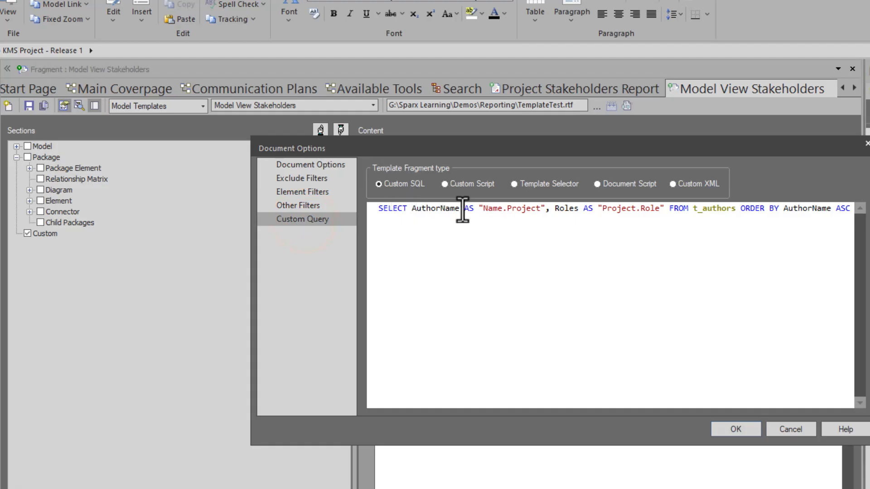
left_click_drag(466, 208, 780, 206)
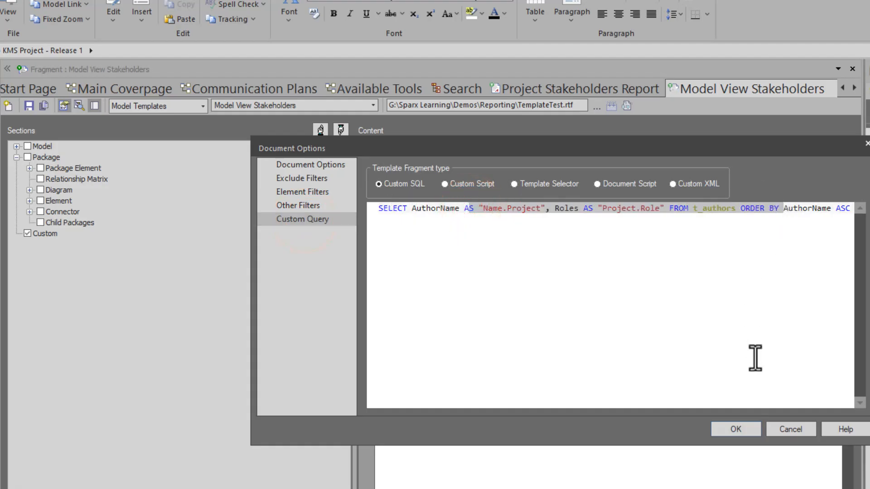
left_click(746, 429)
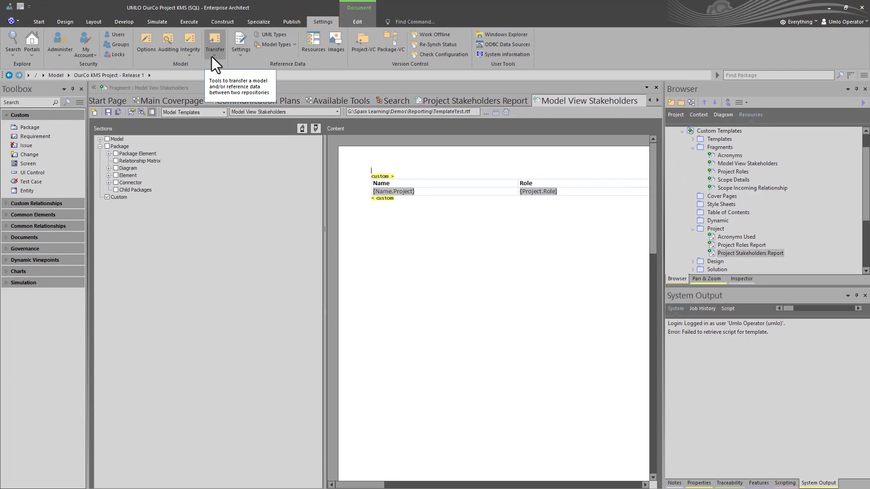
left_click(212, 55)
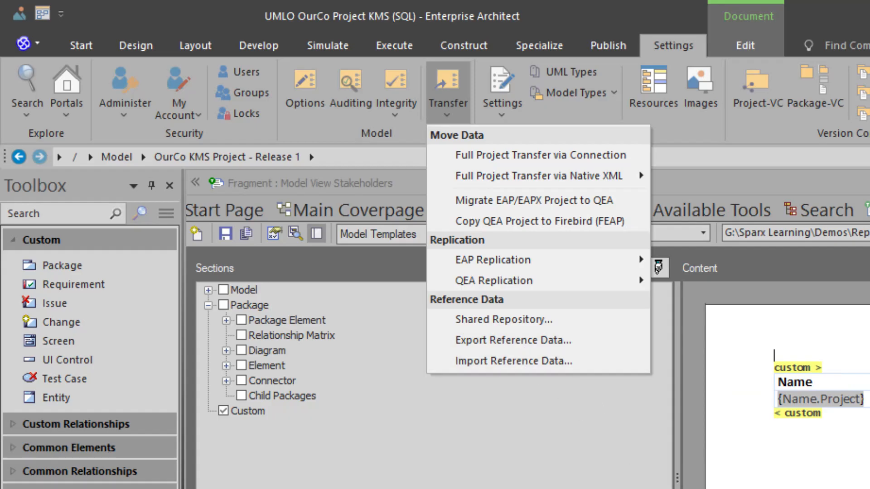
left_click(480, 317)
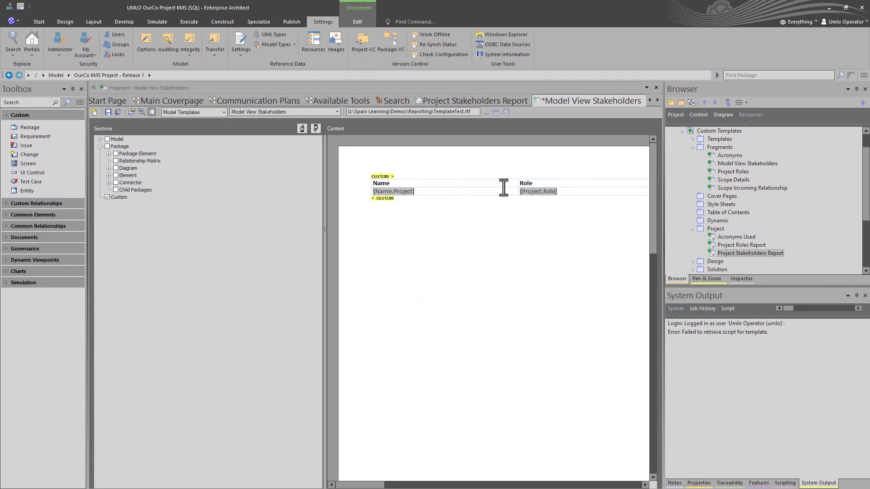
Set up documentation generation for the Search package with the Project Stakeholders Report template, overwriting the Project Stakeholders Word document in the Reports folder
left_click(393, 105)
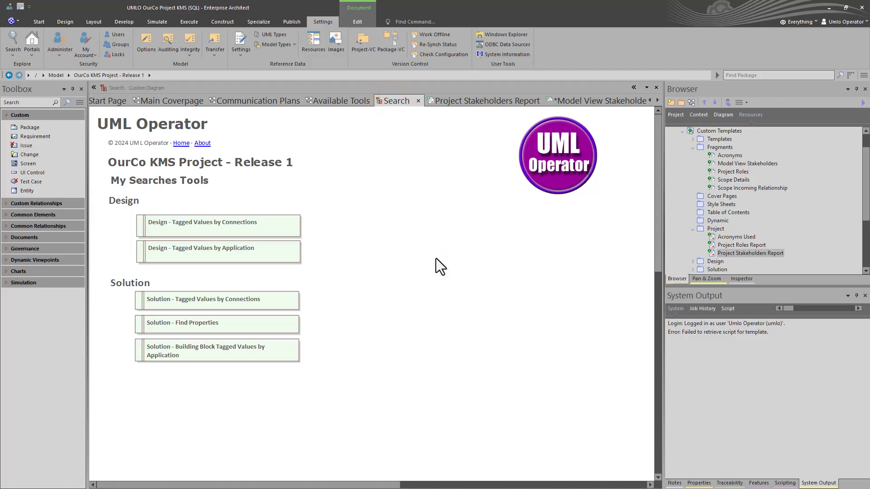
key("F8")
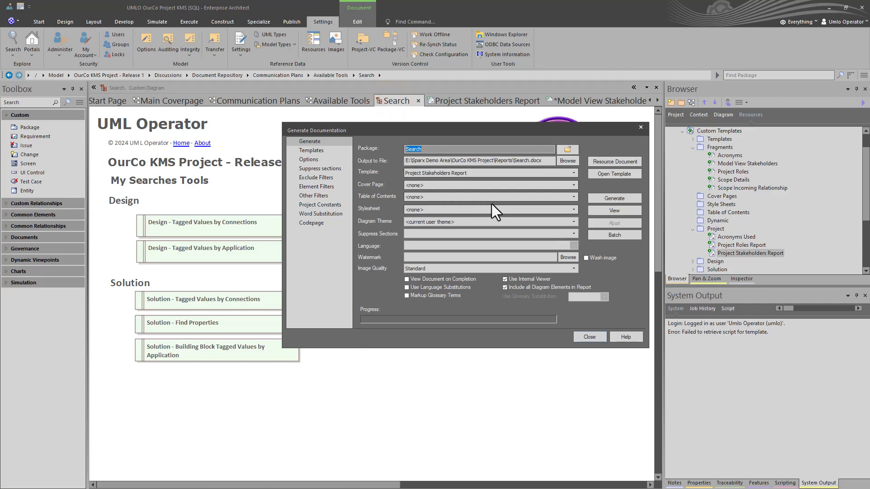
left_click(470, 173)
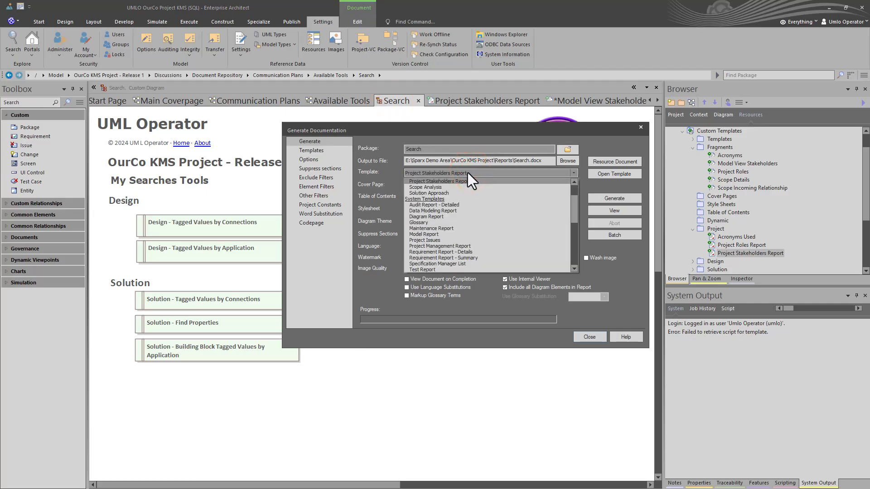
left_click(571, 160)
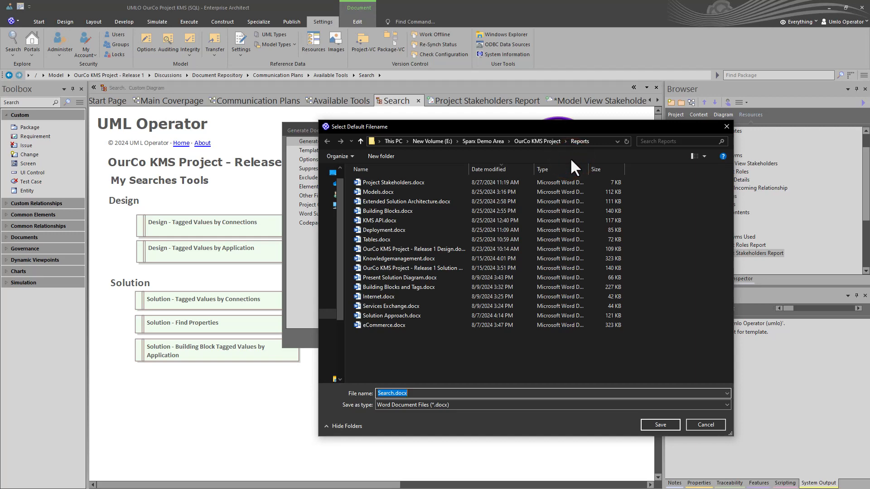
type("Project Stakeholders")
left_click(647, 421)
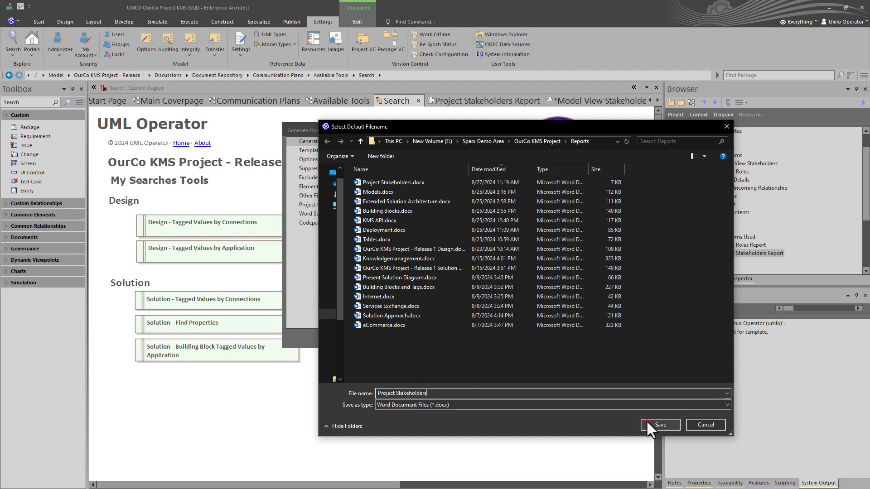
left_click(453, 250)
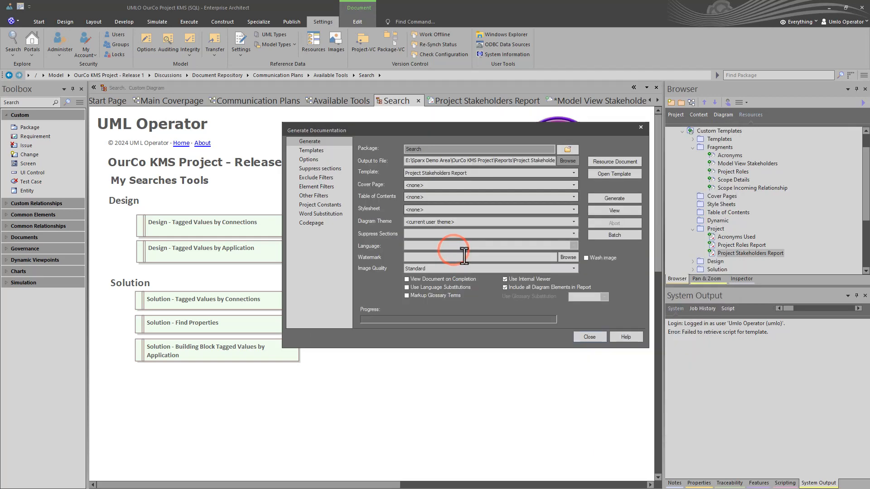
Generate the Project Stakeholders report, saving the unsaved document templates, and view the generated document
left_click(605, 199)
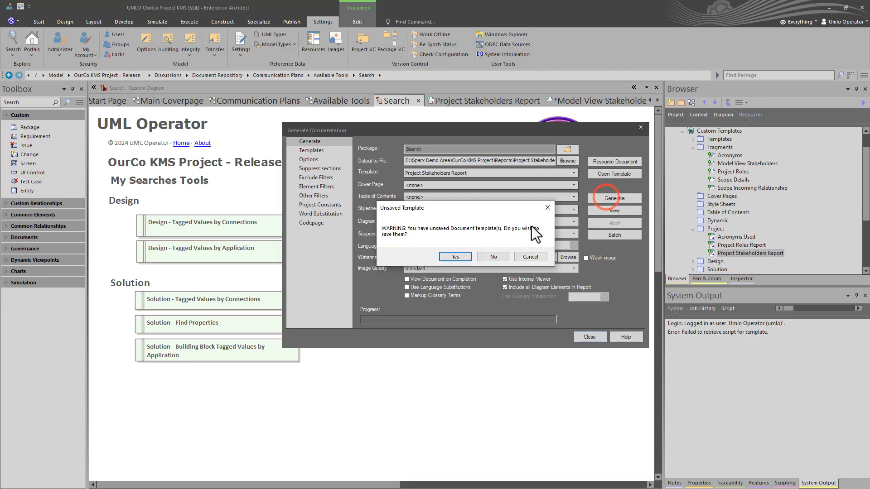
left_click(464, 254)
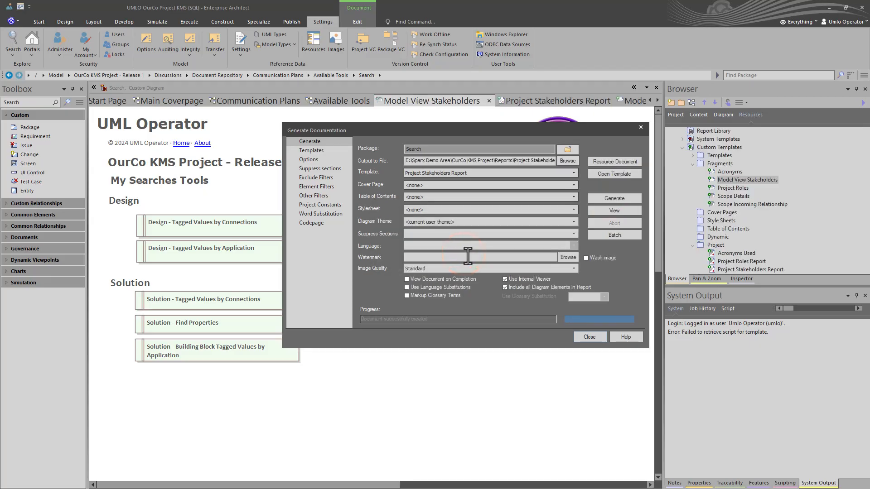
left_click(615, 212)
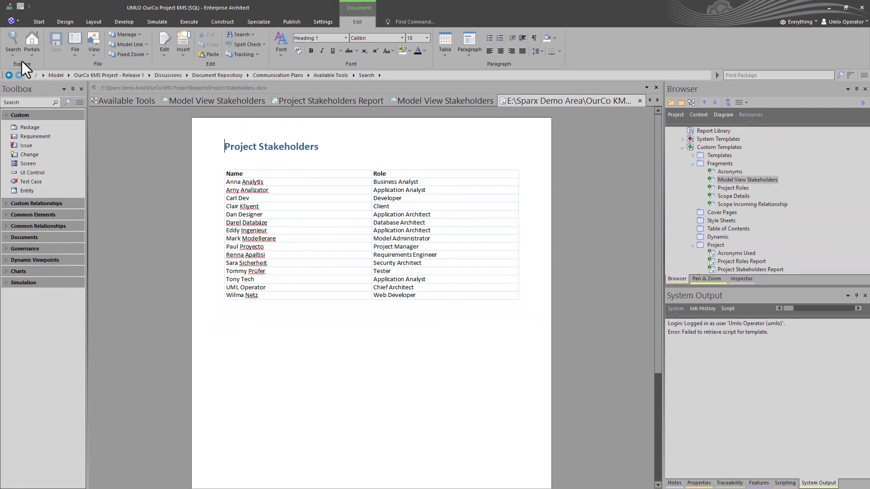
Open the SQL of the Design - Tagged Values by Connections search from My Searches and enlarge the query area to show it completely
left_click(15, 53)
left_click(20, 74)
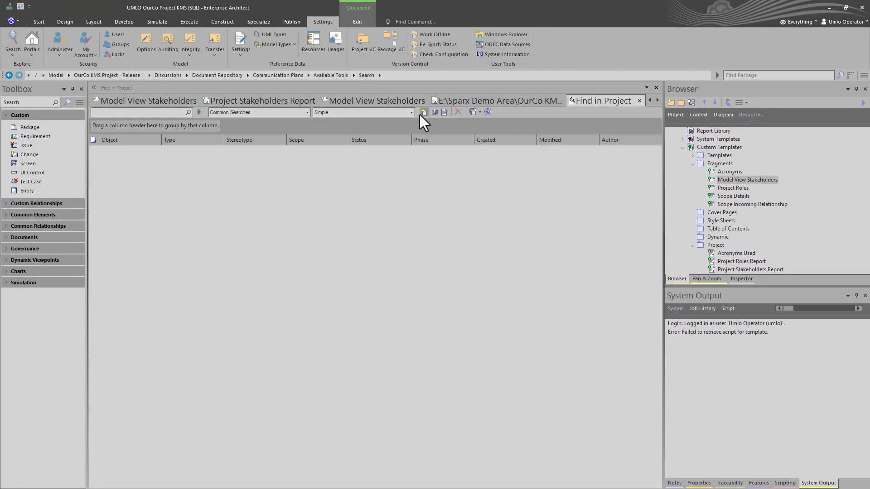
left_click(306, 112)
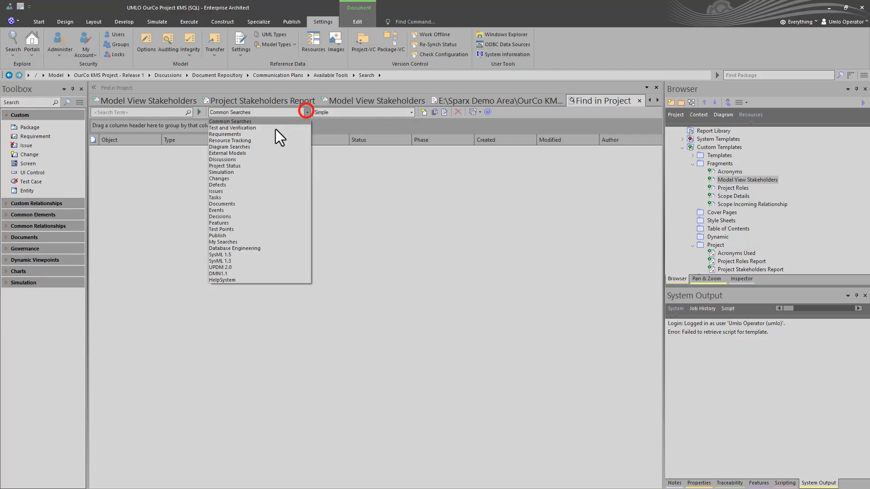
left_click(232, 244)
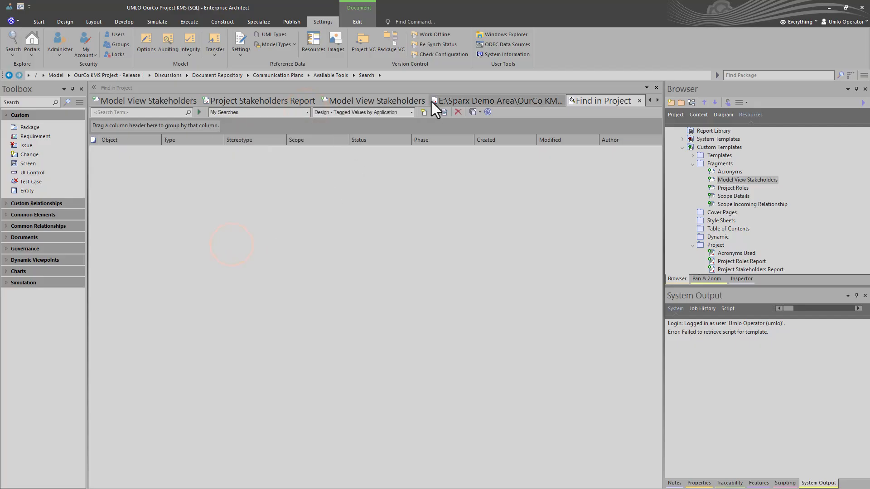
left_click(409, 112)
left_click(368, 129)
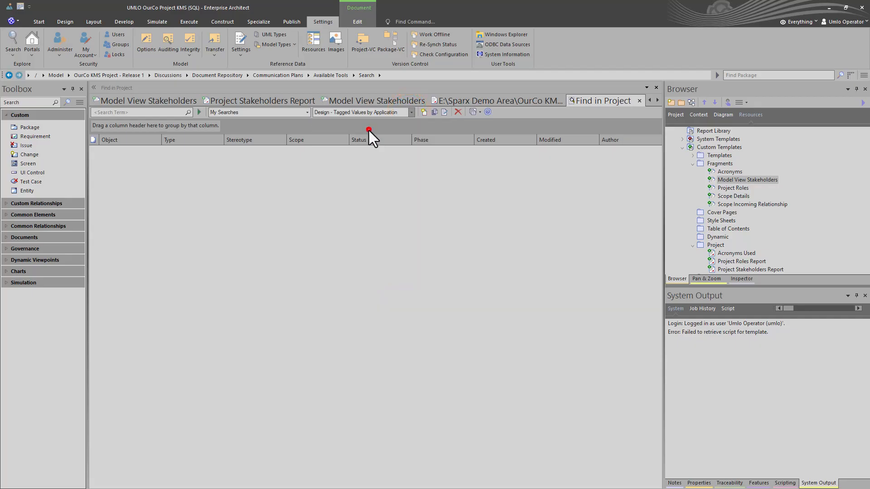
left_click(443, 112)
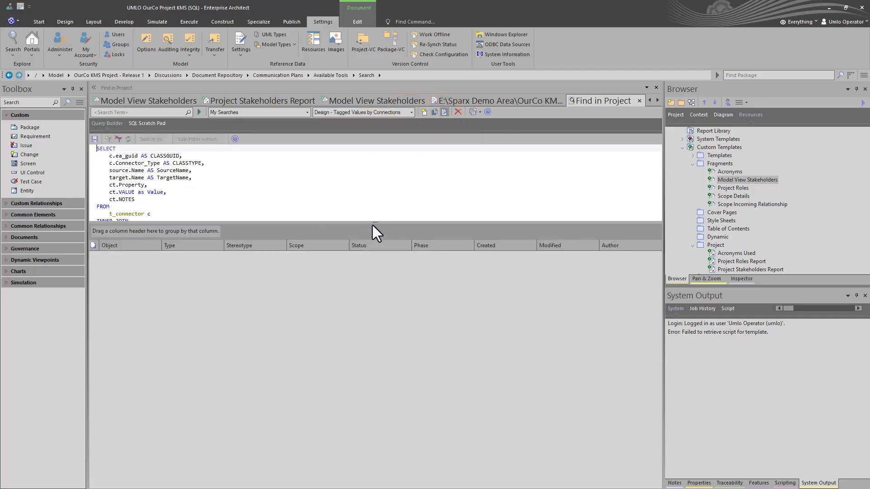
left_click_drag(374, 222, 363, 327)
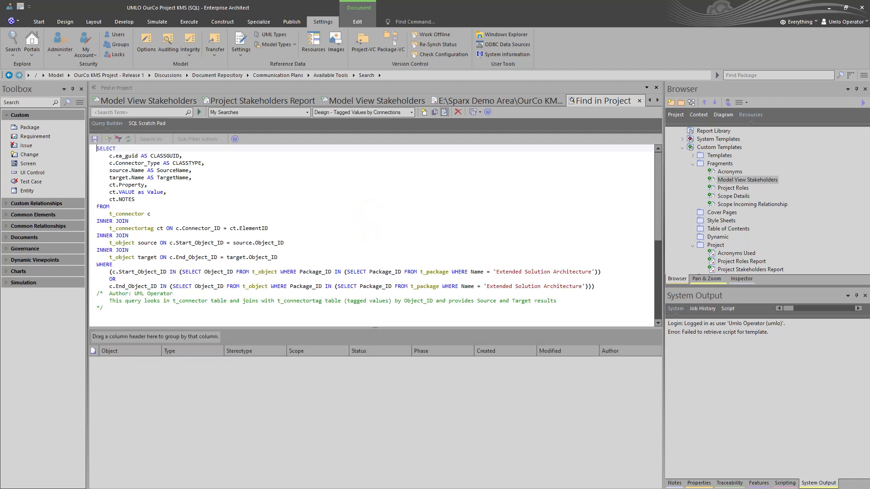
Show the Scripting window and list the available searches in My Searches
left_click(784, 482)
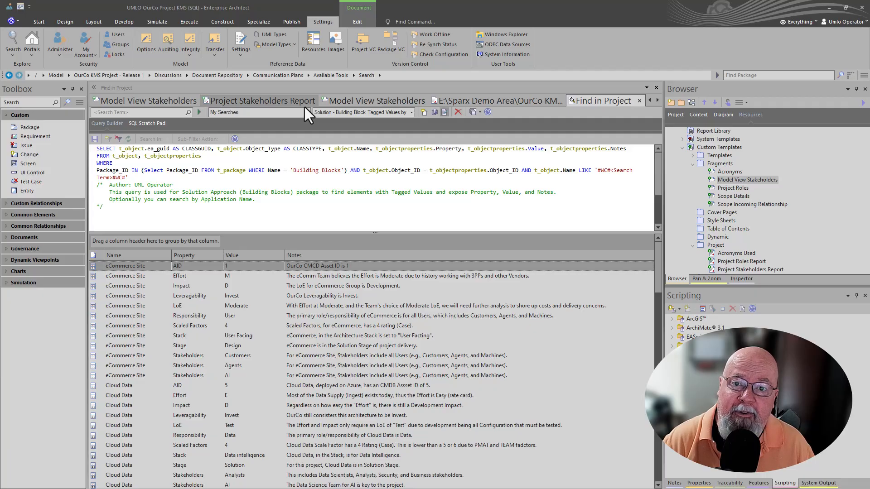
left_click(412, 112)
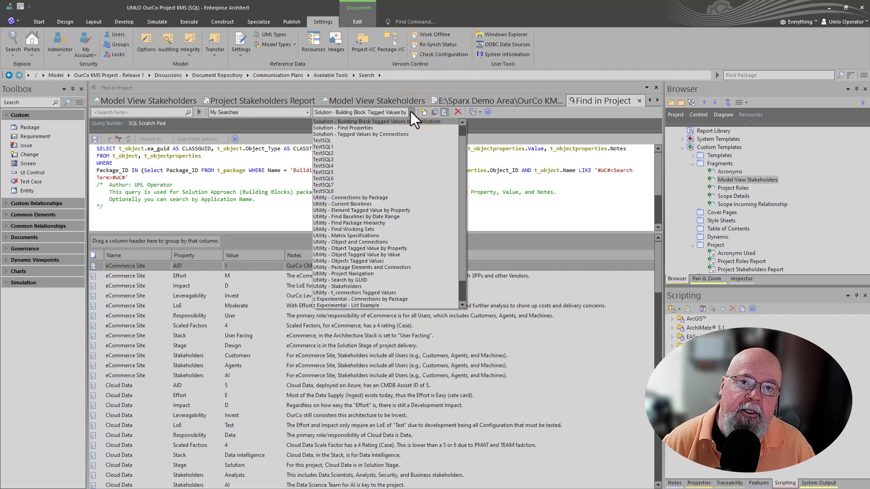